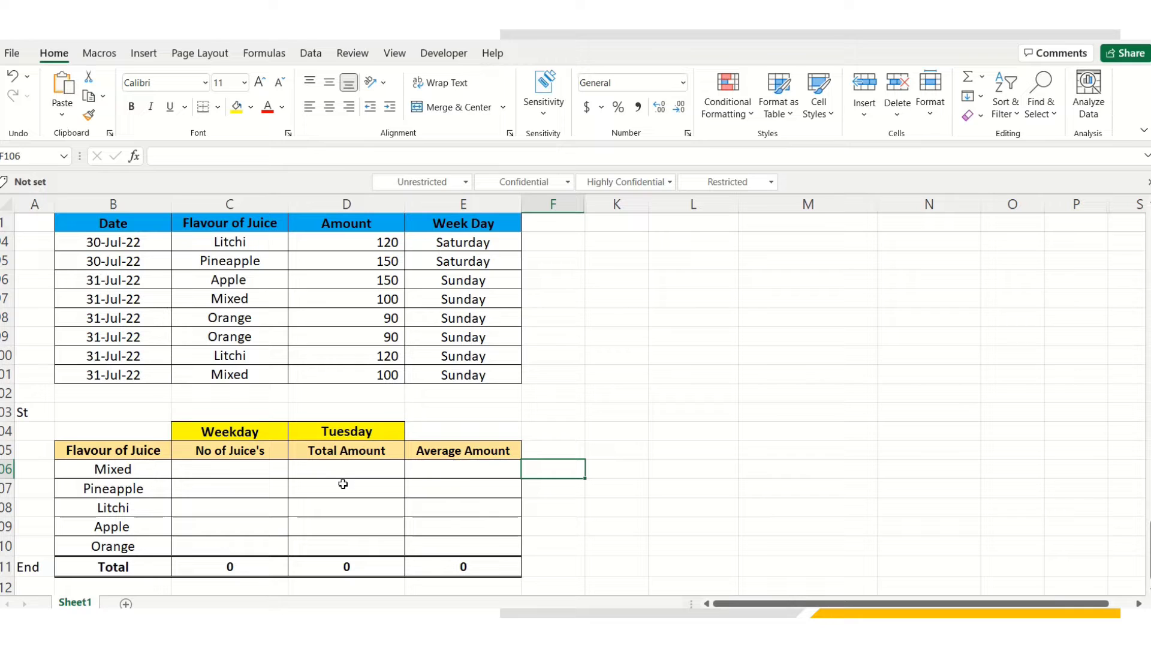
# Begin a =COUNTIFS formula in C106, the Mixed row's No of Juice's cell
pyautogui.click(211, 468)
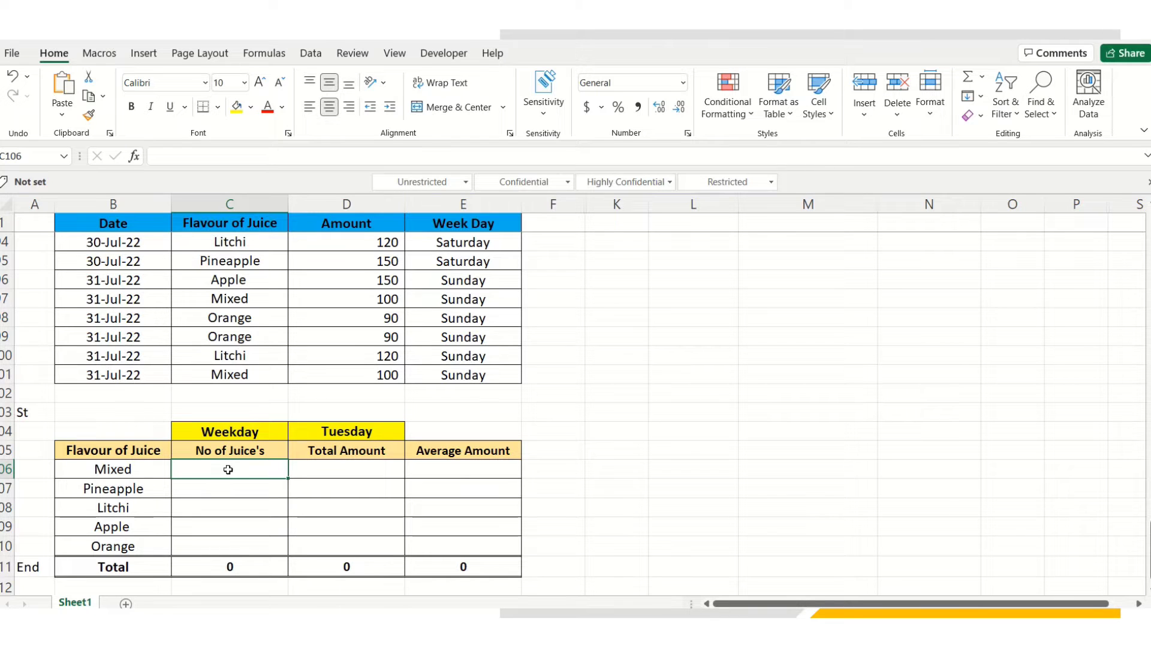
pyautogui.write('=')
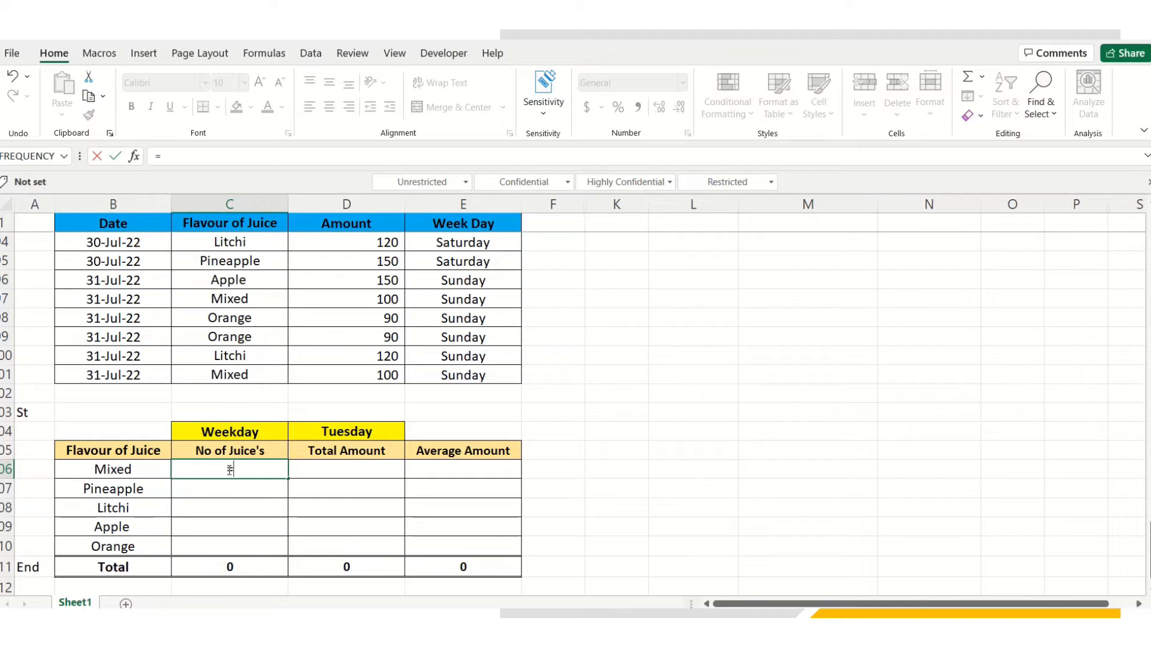
pyautogui.write('co')
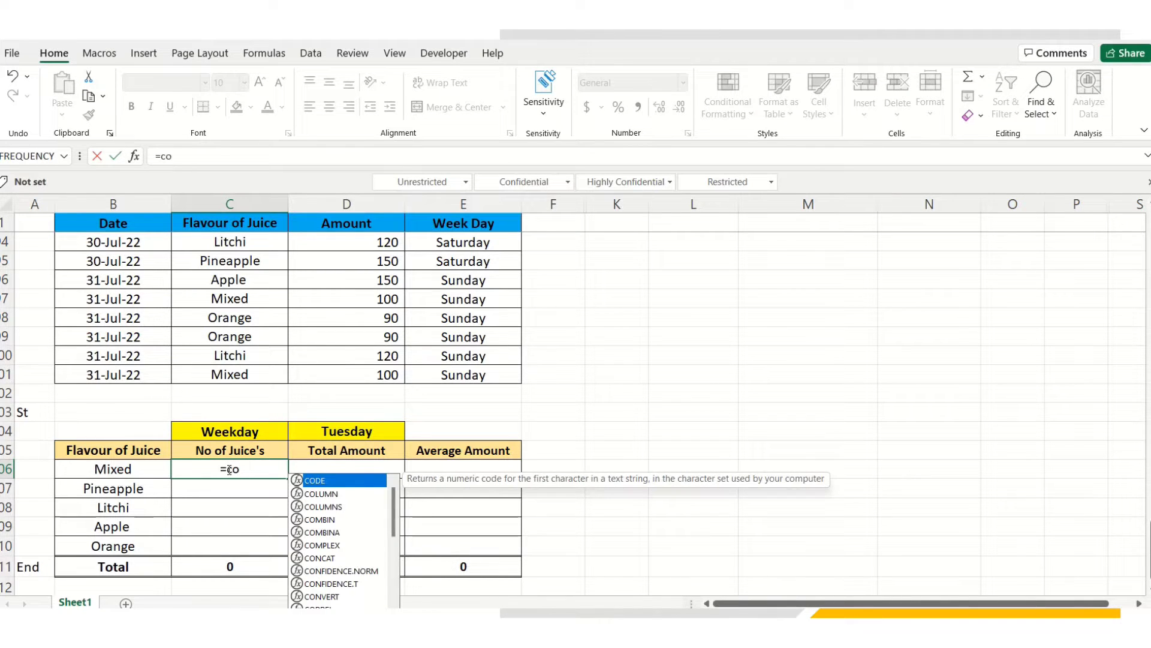
pyautogui.write('un')
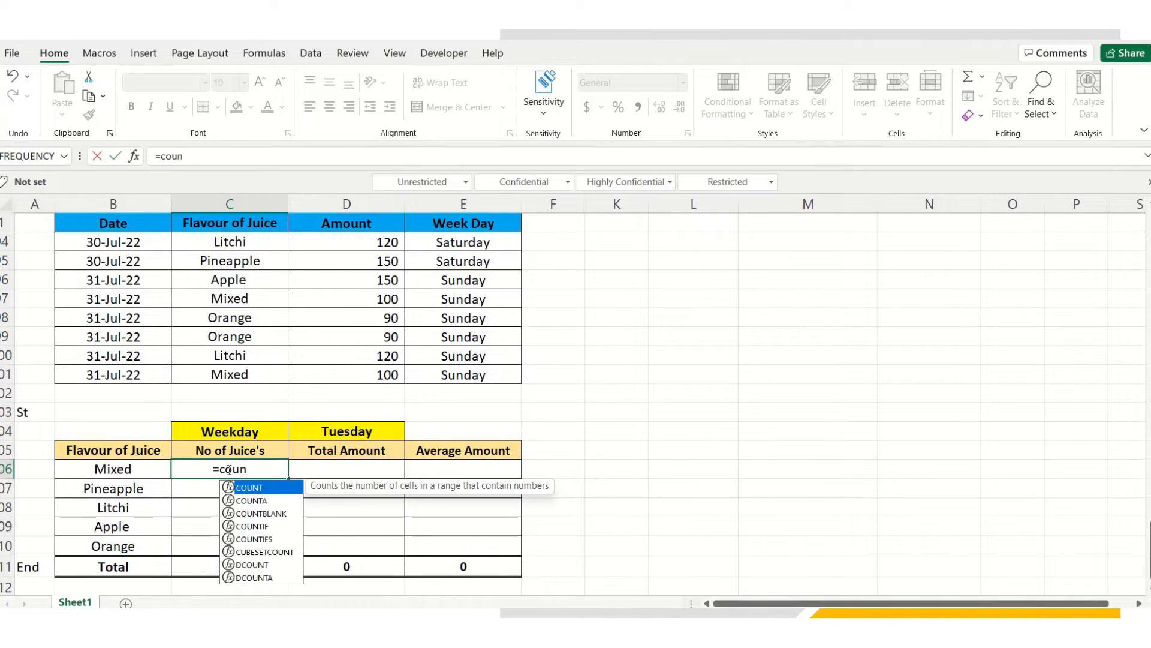
pyautogui.write('ti')
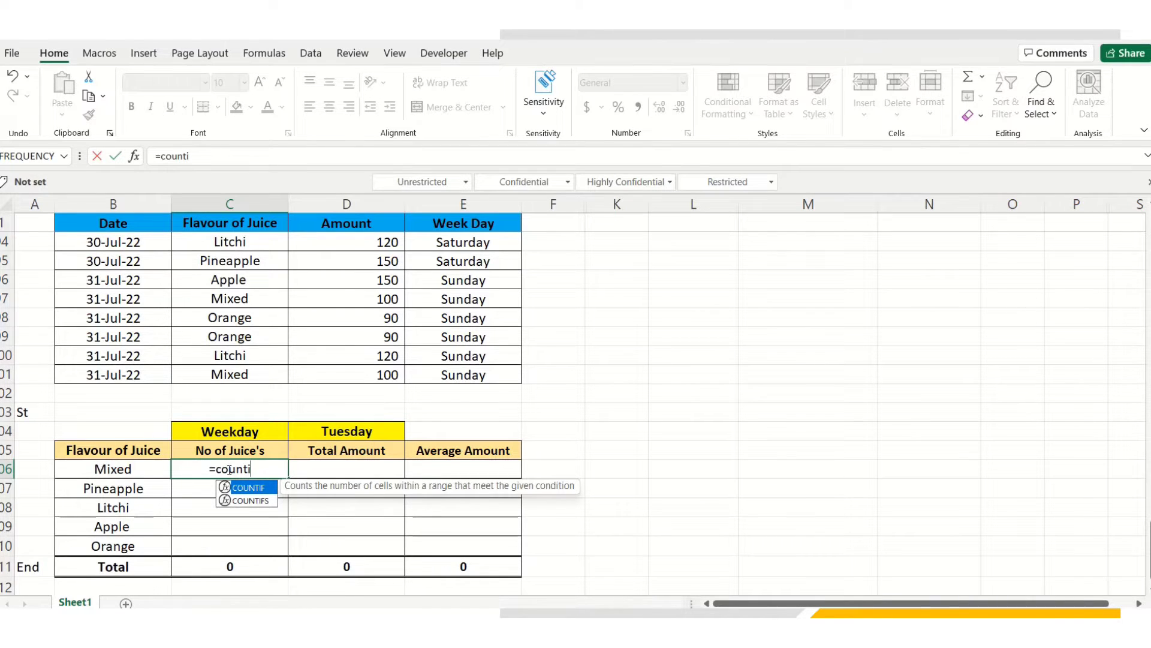
pyautogui.write('f')
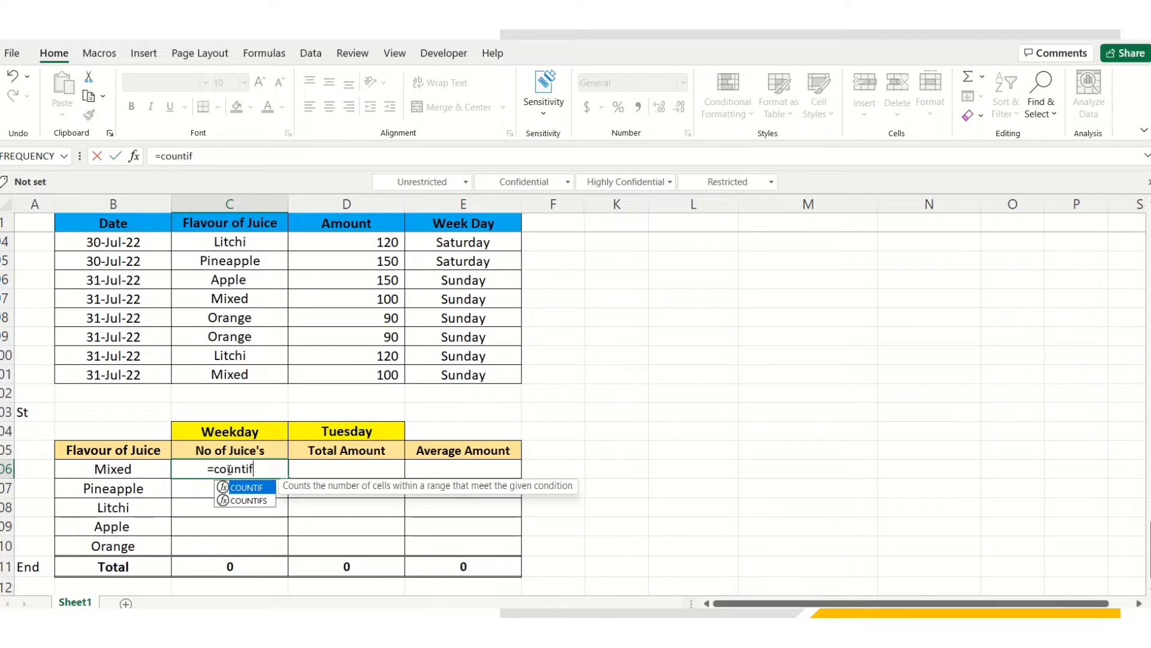
pyautogui.write('s')
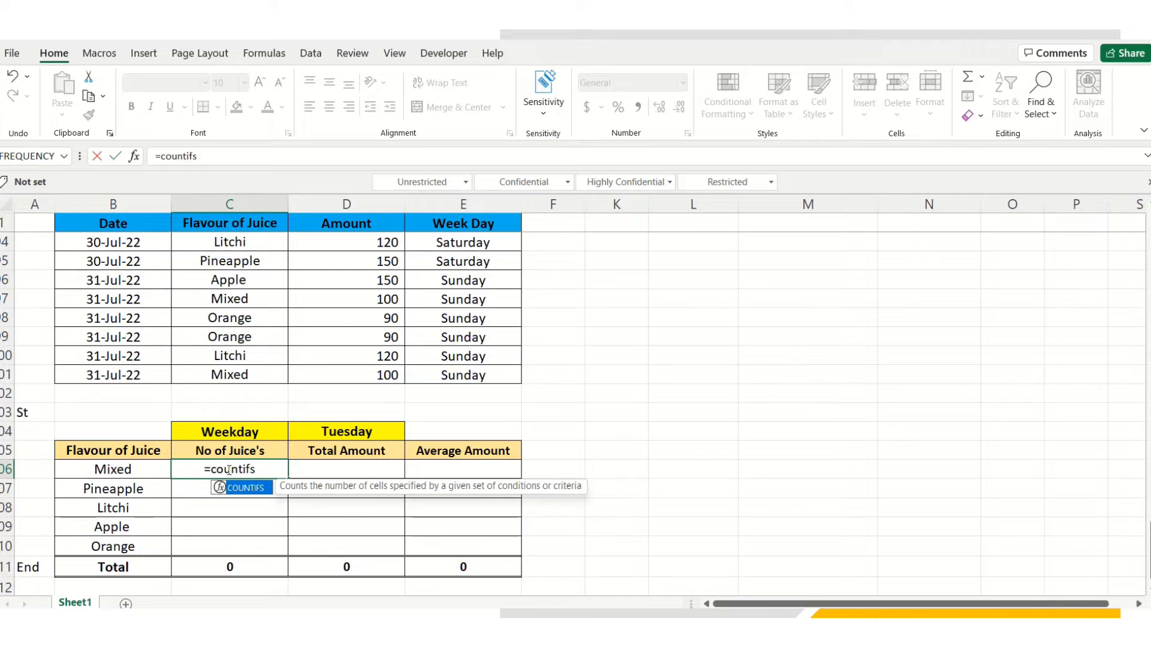
pyautogui.press('Tab')
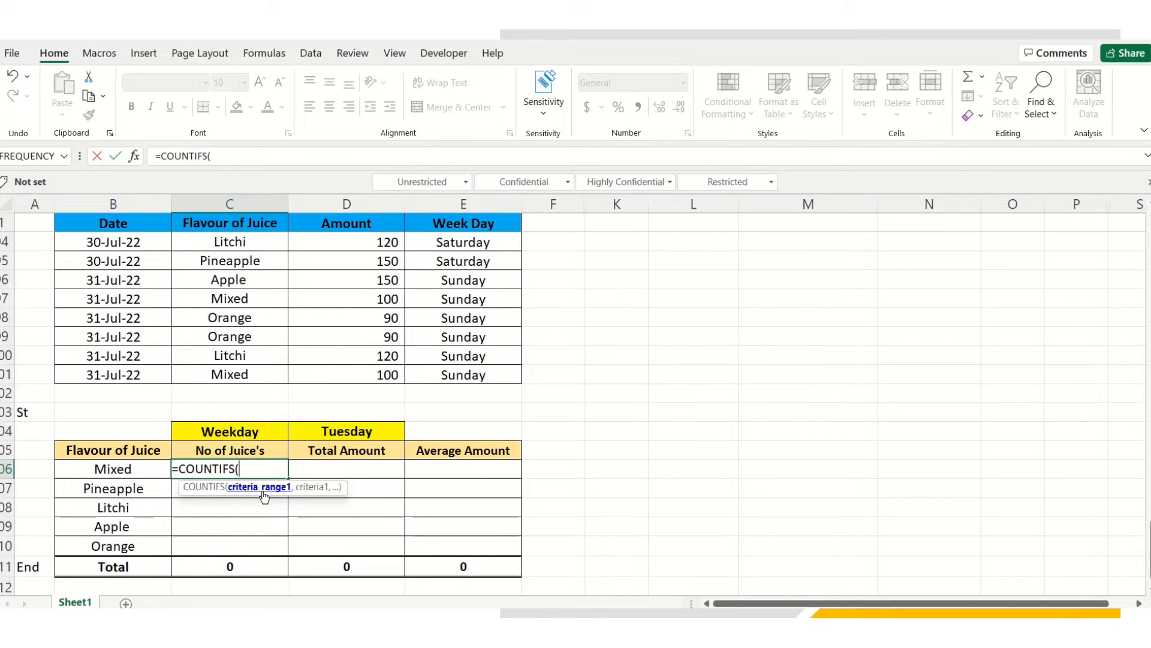
# Complete =COUNTIFS(C1:C101,B106,E1:E101,D104) to count Mixed juices on Tuesday, returning 1
pyautogui.click(227, 222)
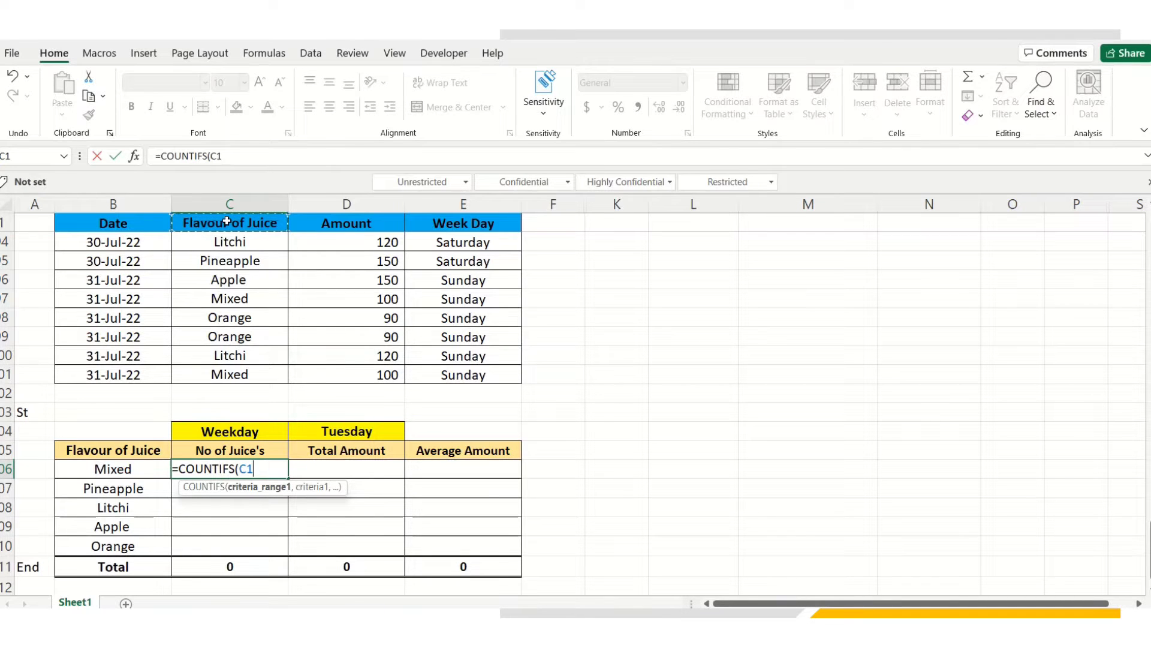
pyautogui.hotkey('ctrl', 'shift', 'Down')
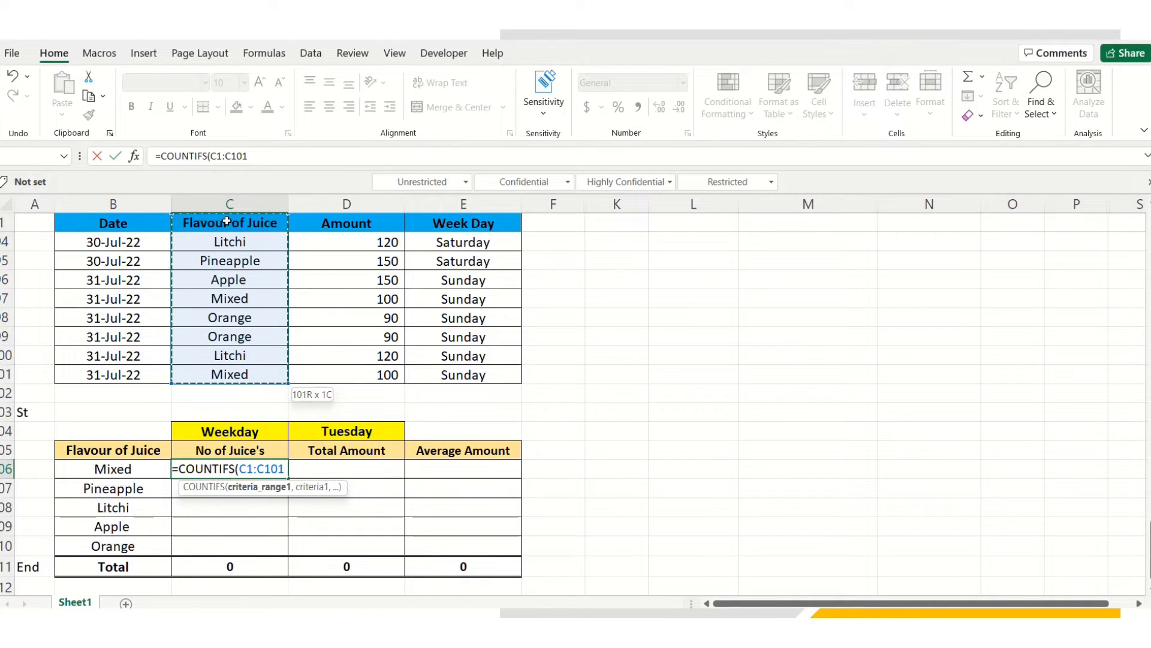
pyautogui.write(',')
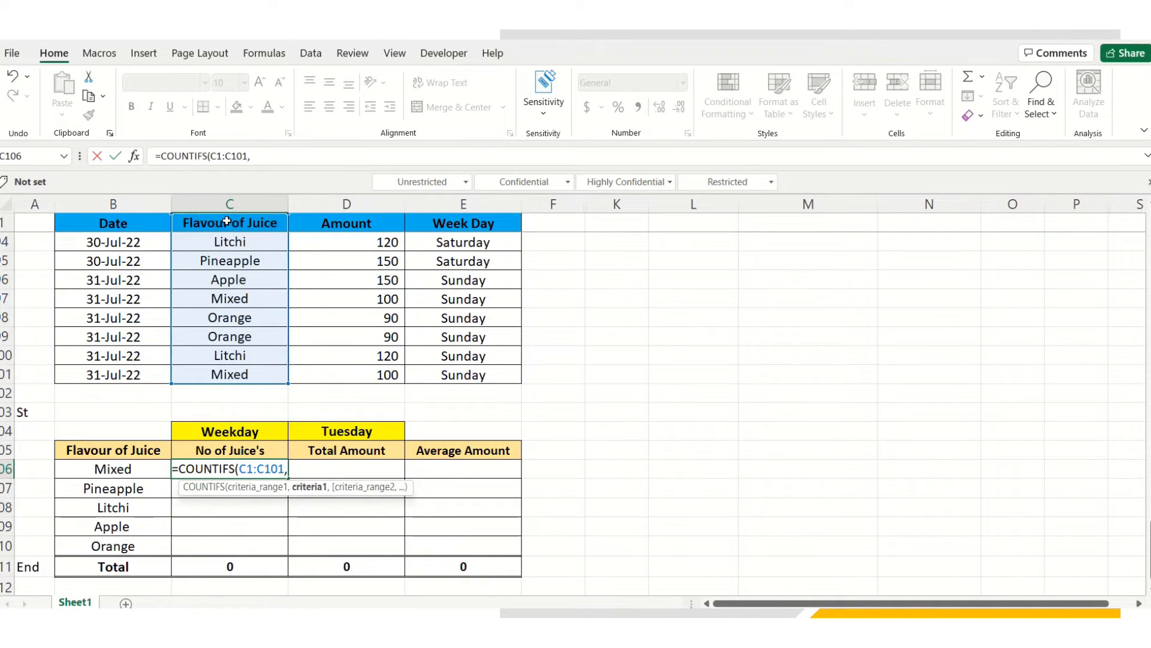
pyautogui.click(124, 469)
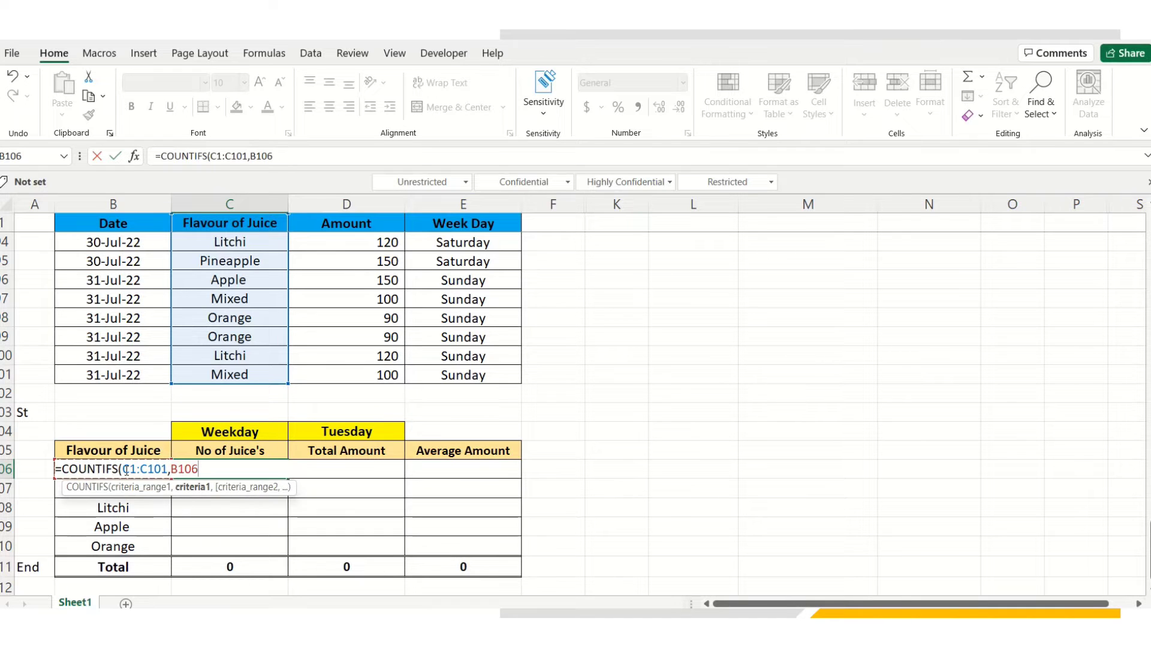
pyautogui.write(',')
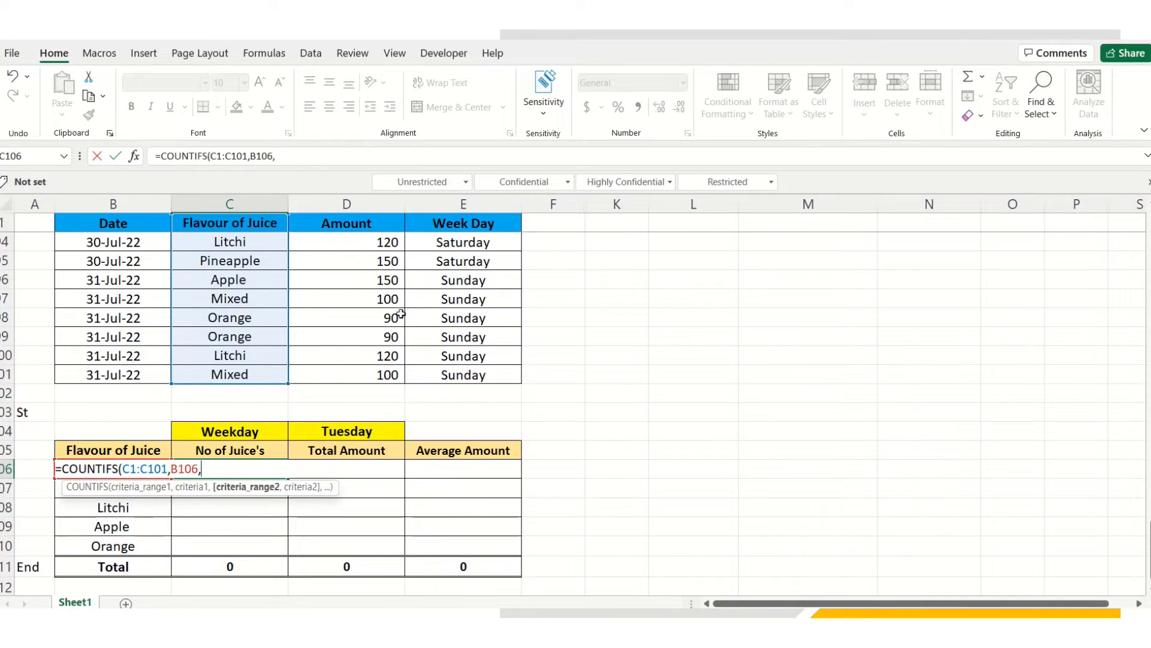
pyautogui.click(463, 223)
pyautogui.hotkey('ctrl', 'shift', 'Down')
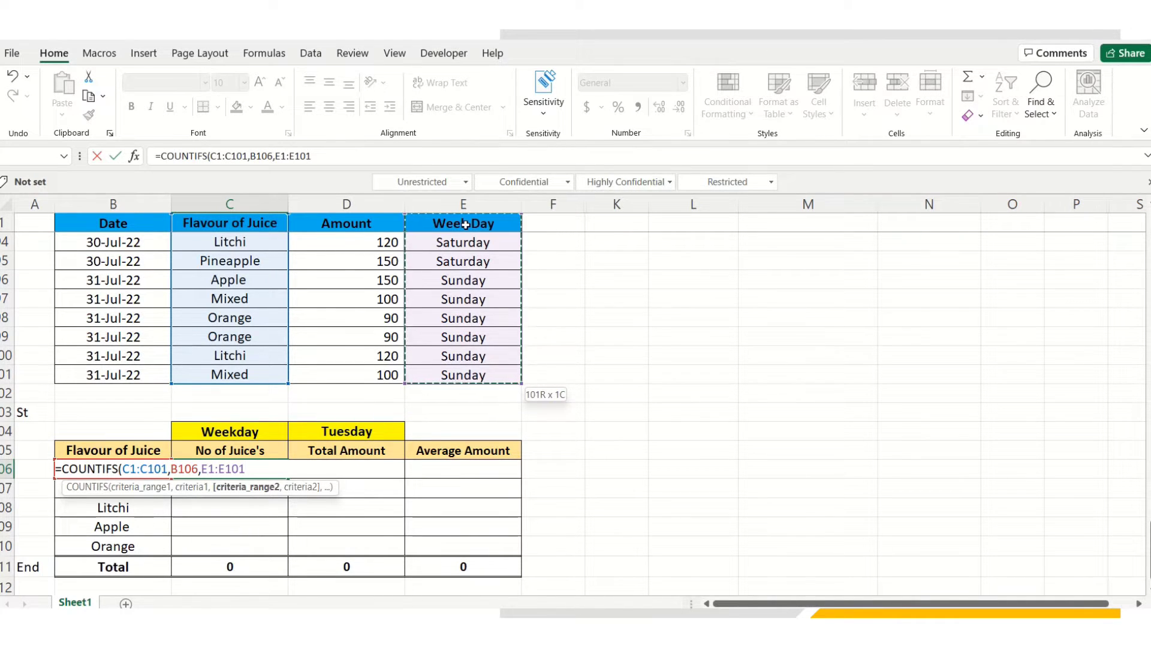
pyautogui.write(',')
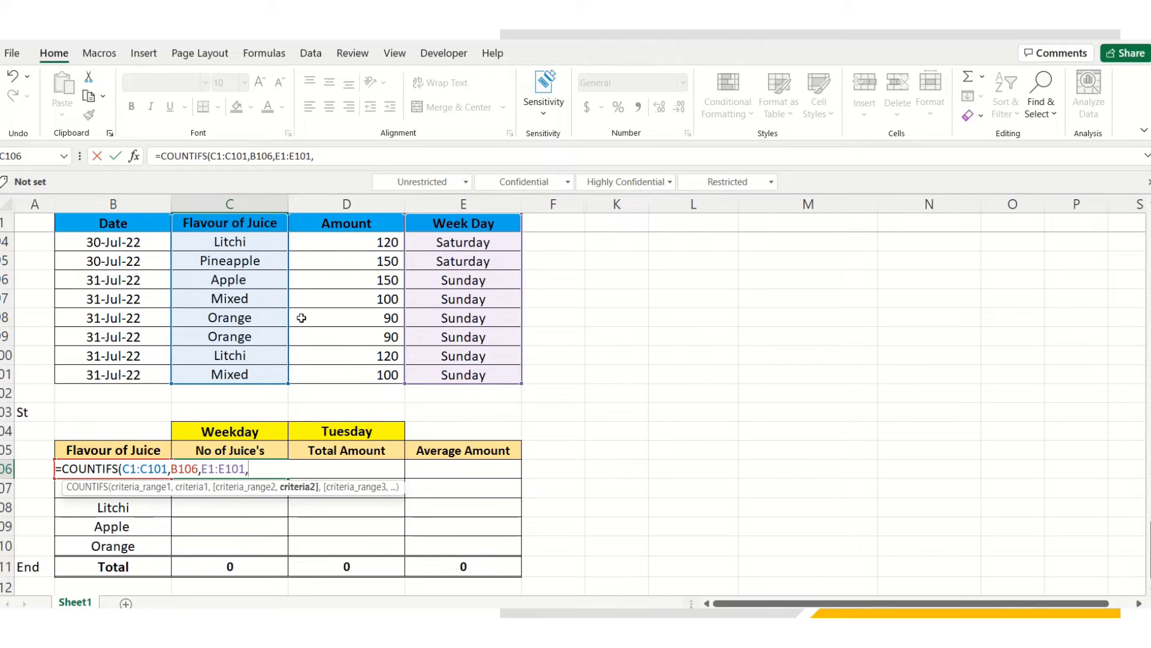
pyautogui.click(345, 430)
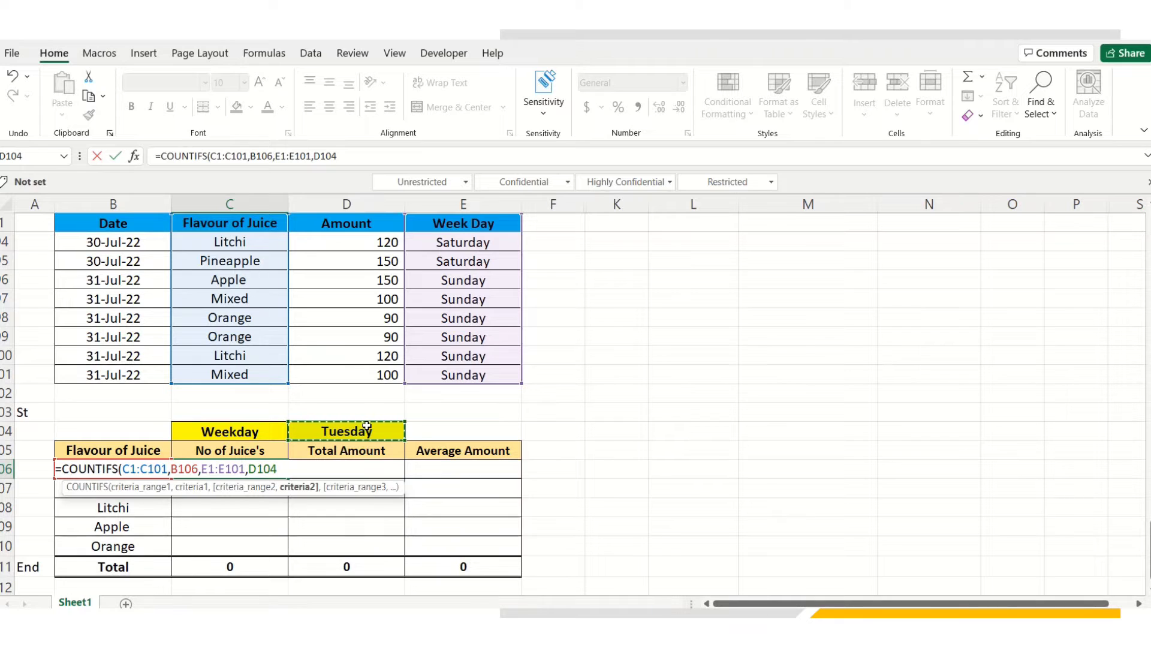
pyautogui.write(')')
pyautogui.press('Return')
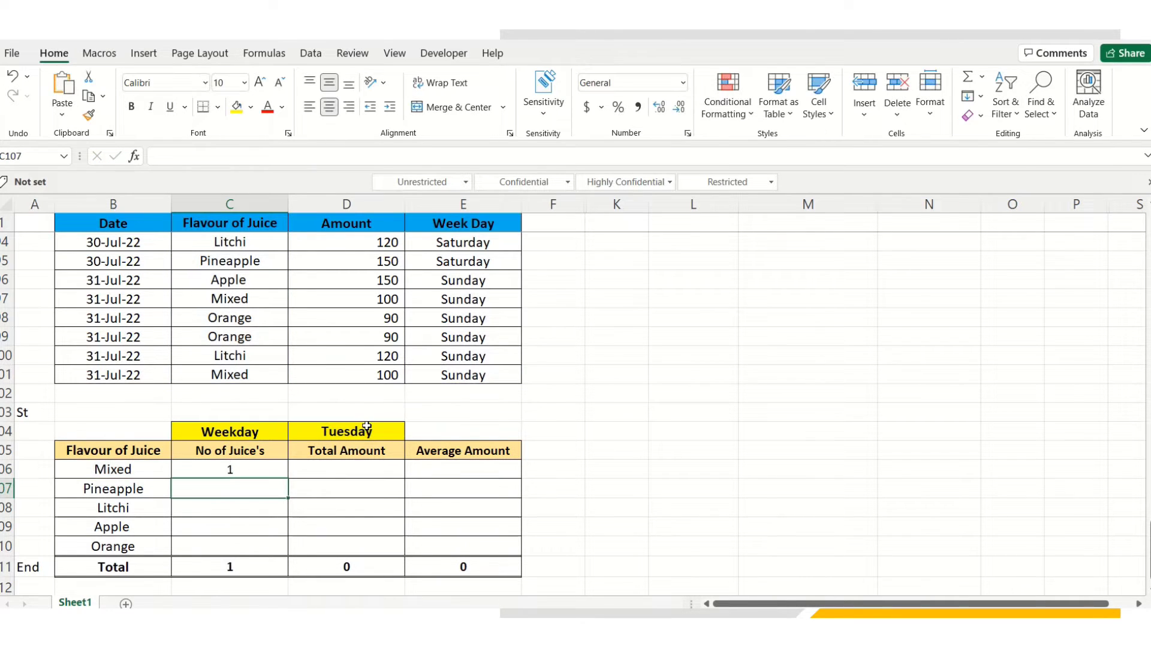
# Make the weekday reference in C106's COUNTIFS absolute as $D$104
pyautogui.click(242, 468)
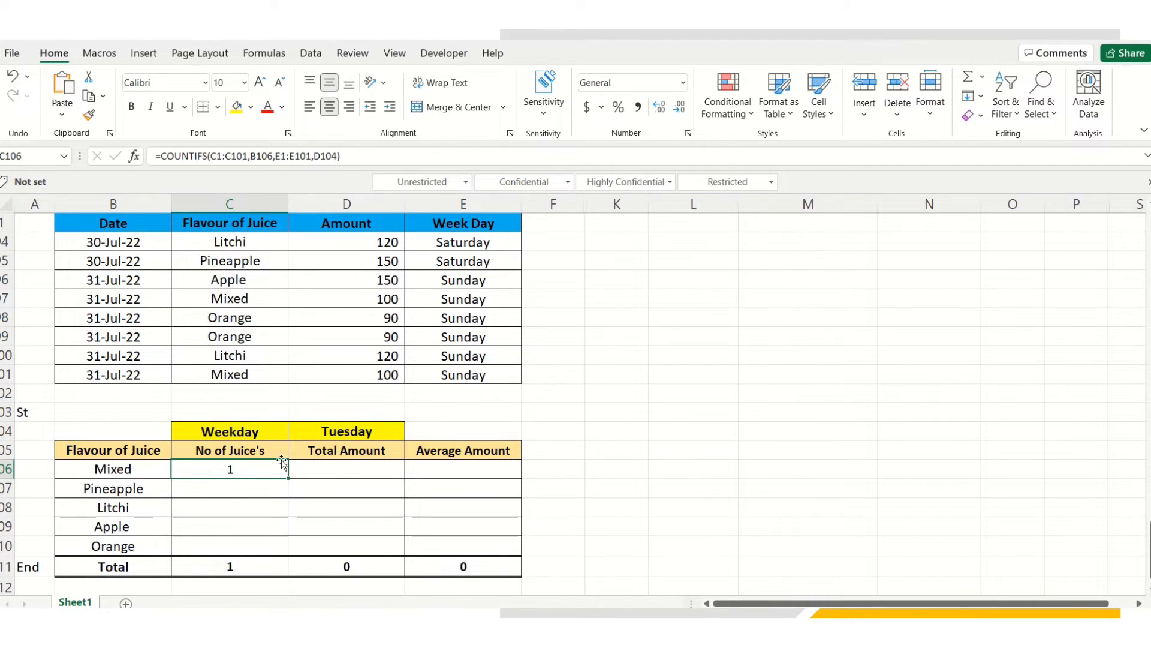
pyautogui.click(323, 157)
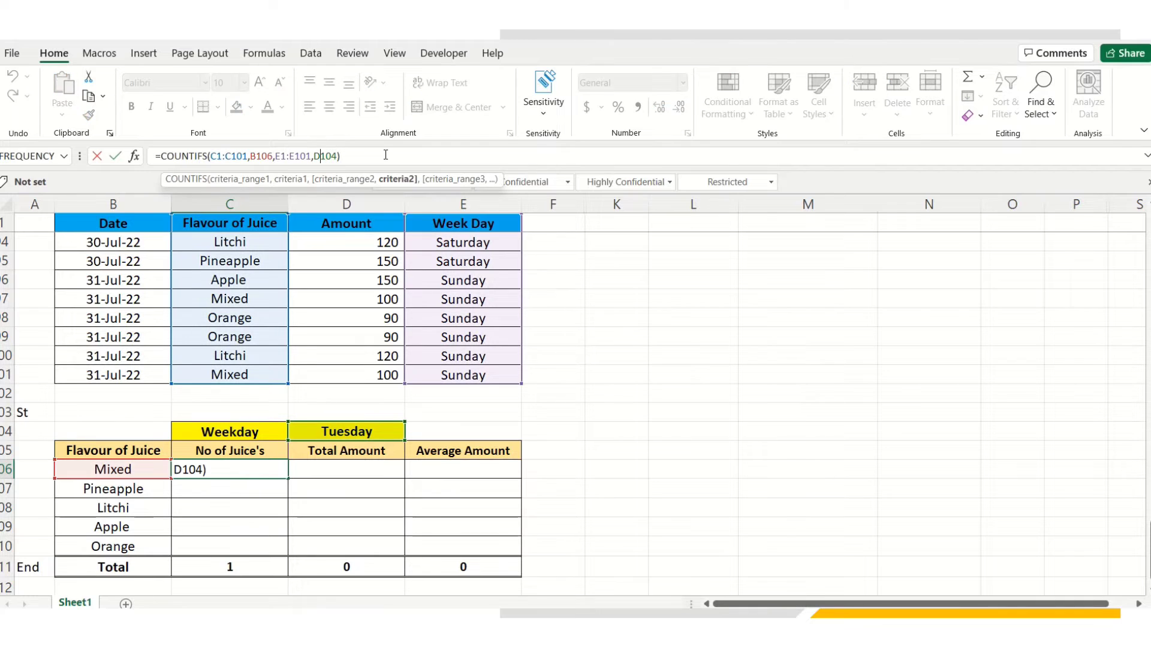
pyautogui.press('F4')
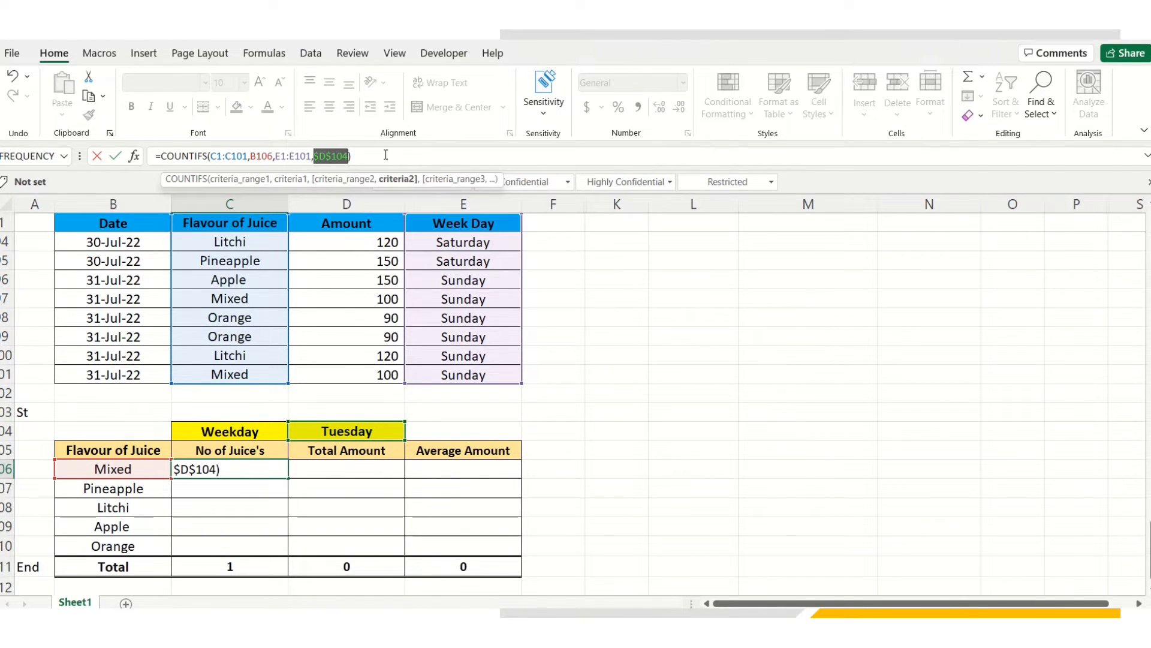
pyautogui.press('Return')
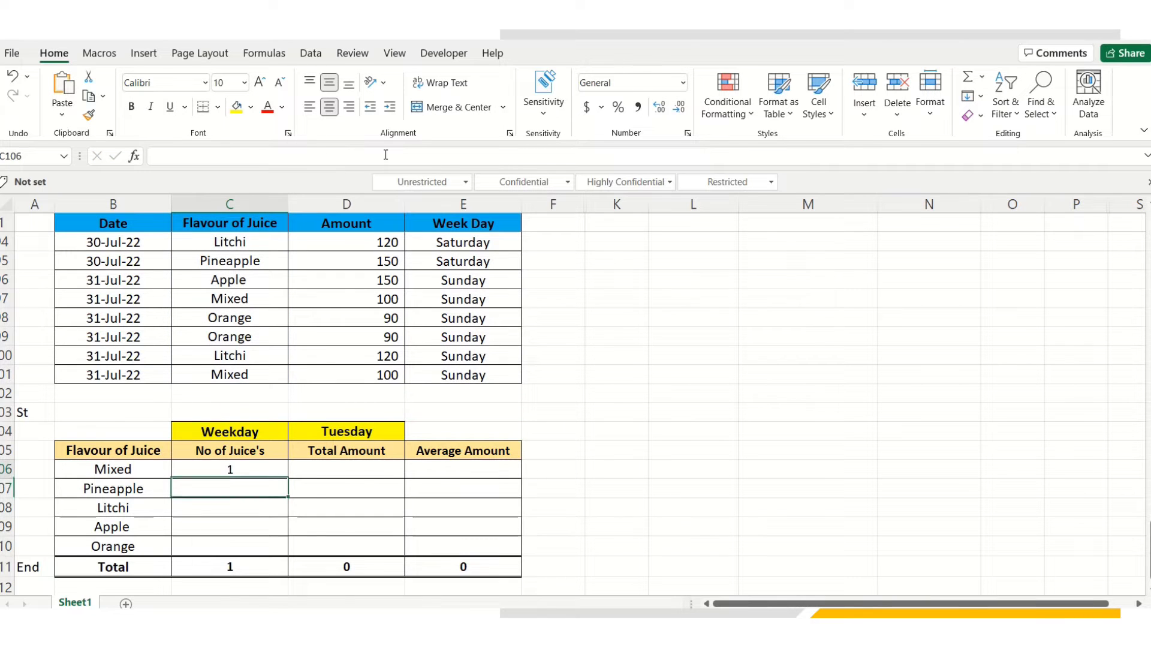
# Copy the COUNTIFS formula down to C110, giving counts 1, 1, 2, 2, 7 and total 13
pyautogui.press('Up')
pyautogui.hotkey('ctrl', 'c')
pyautogui.hotkey('shift', 'Down')
pyautogui.hotkey('shift', 'Down')
pyautogui.hotkey('shift', 'Down')
pyautogui.hotkey('shift', 'Down')
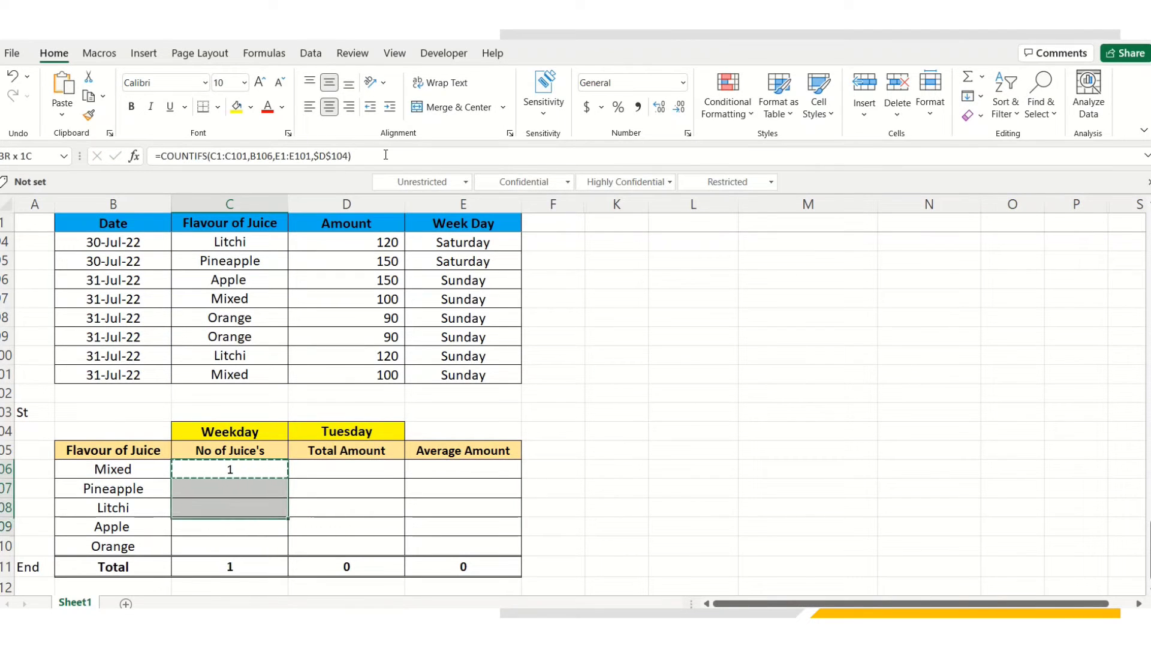
pyautogui.press('Return')
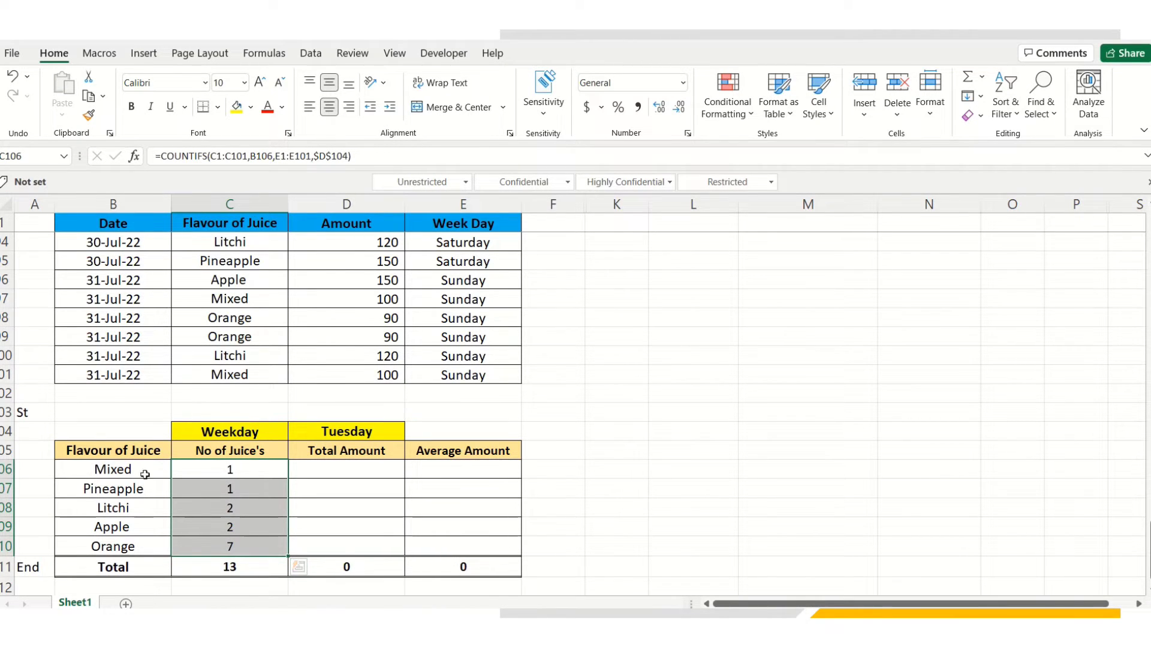
pyautogui.click(192, 473)
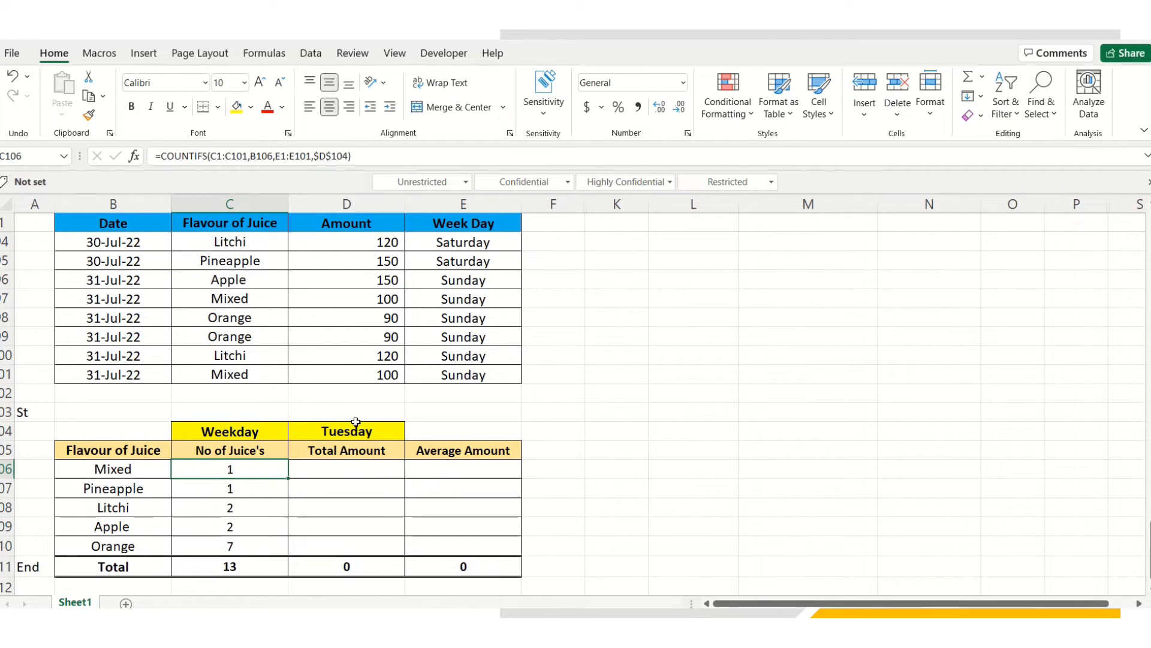
# Start a SUMIFS formula in D106 summing the Amount range D1:D101
pyautogui.click(356, 473)
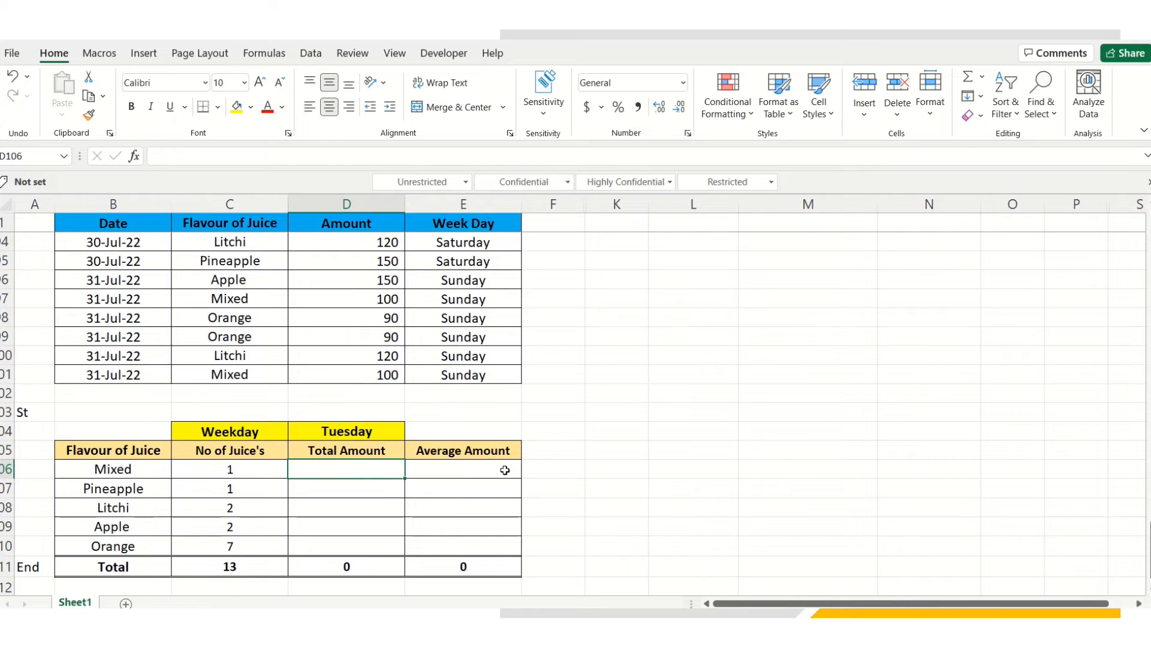
pyautogui.write('=')
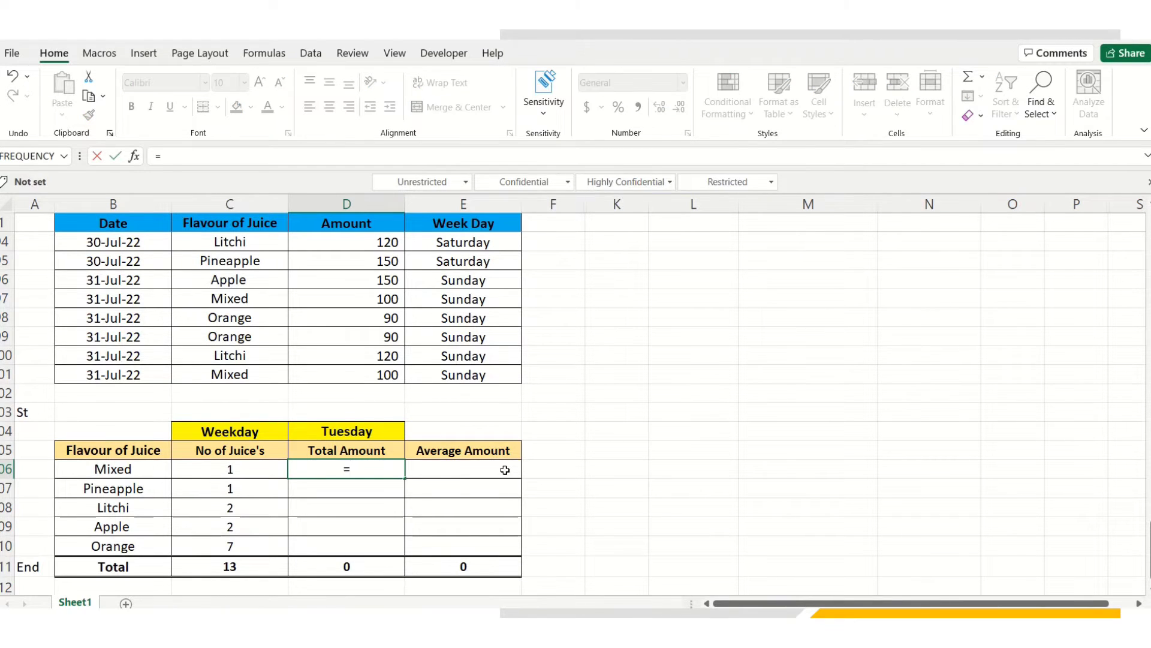
pyautogui.write('Sum')
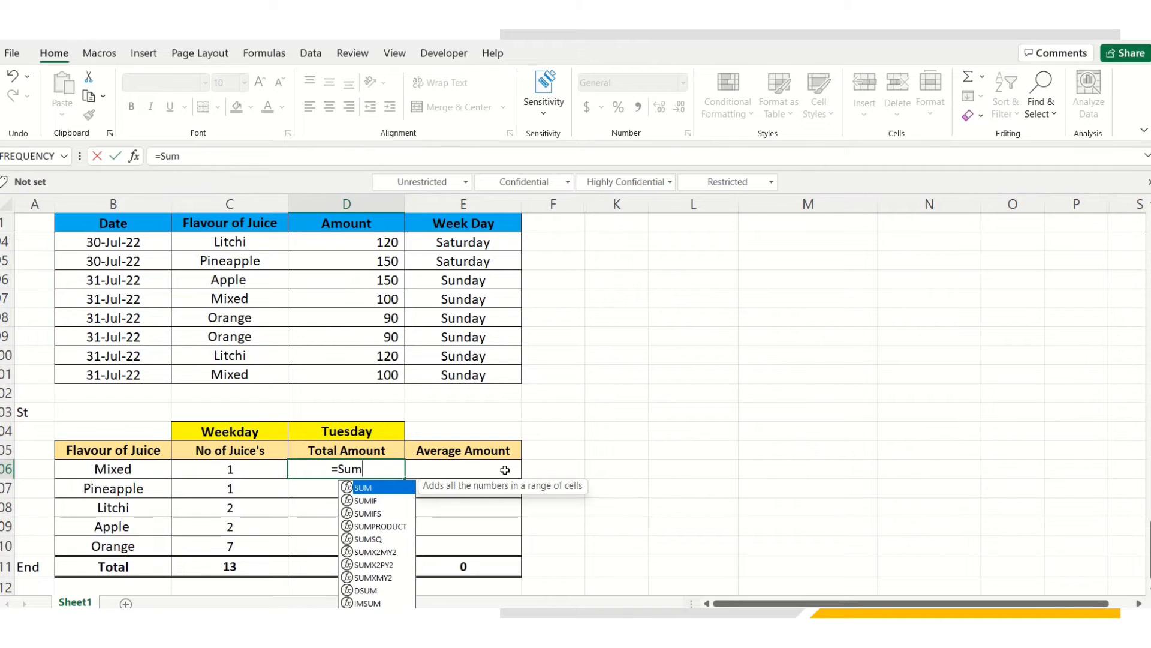
pyautogui.press('Down')
pyautogui.press('Down')
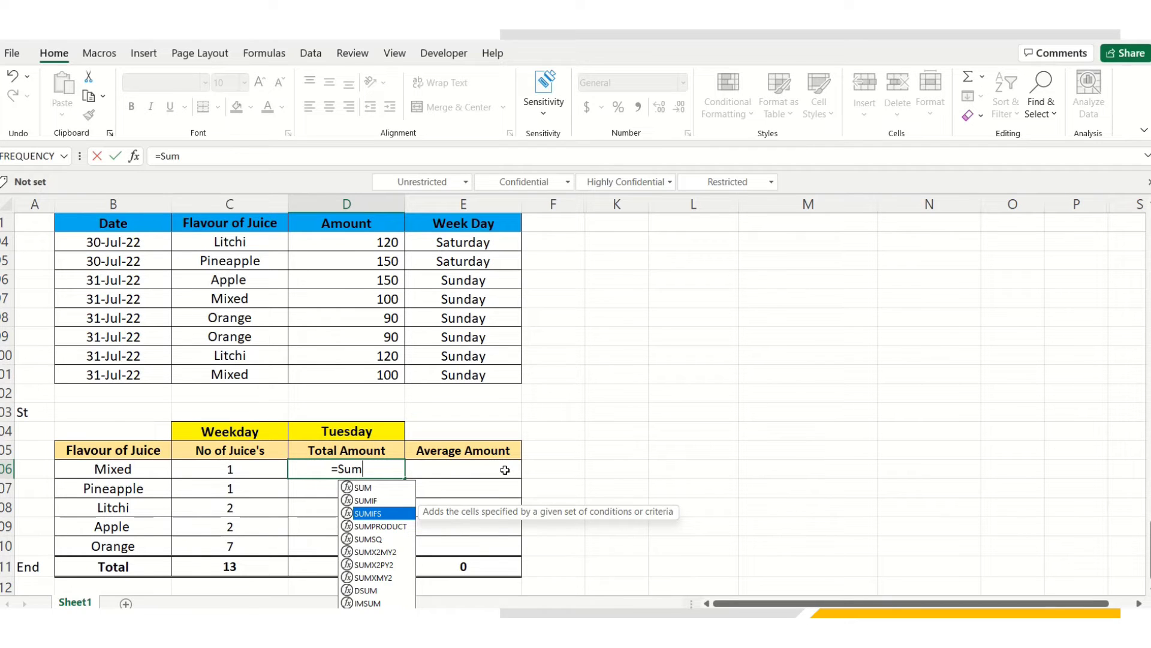
pyautogui.press('Tab')
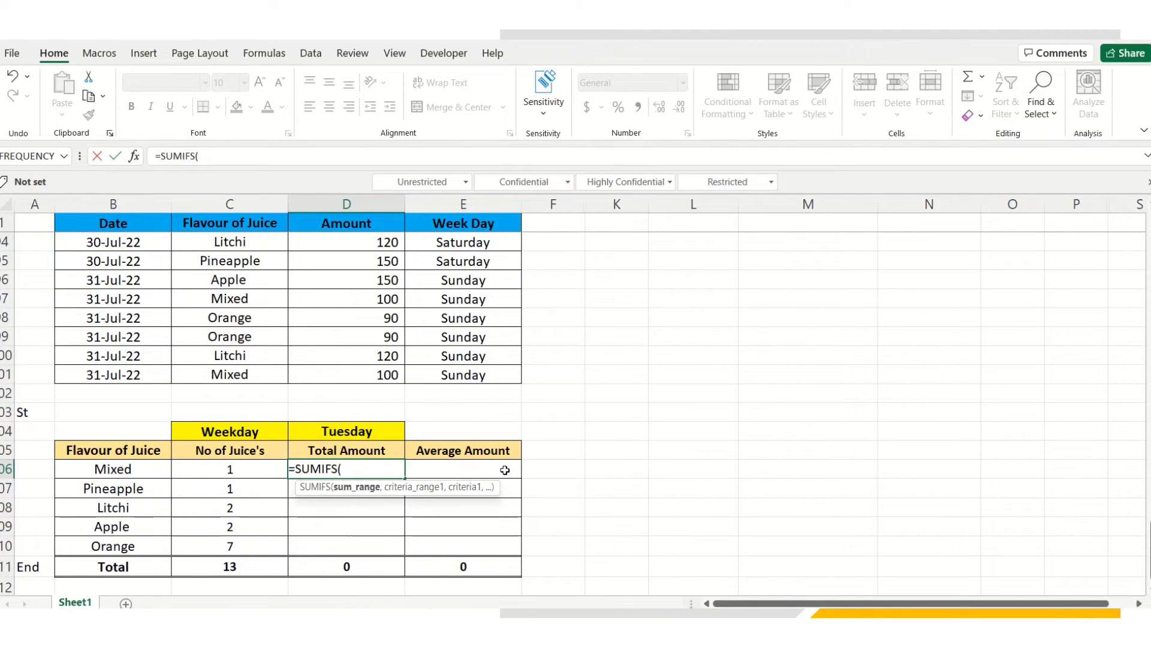
pyautogui.click(363, 221)
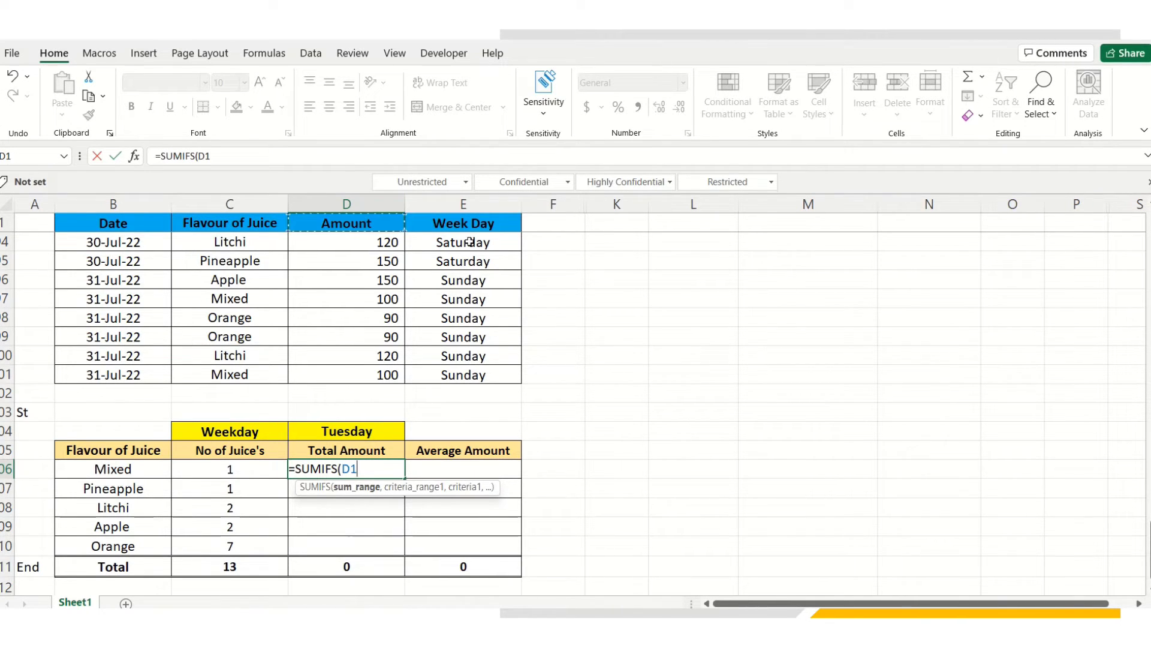
pyautogui.hotkey('ctrl', 'shift', 'Down')
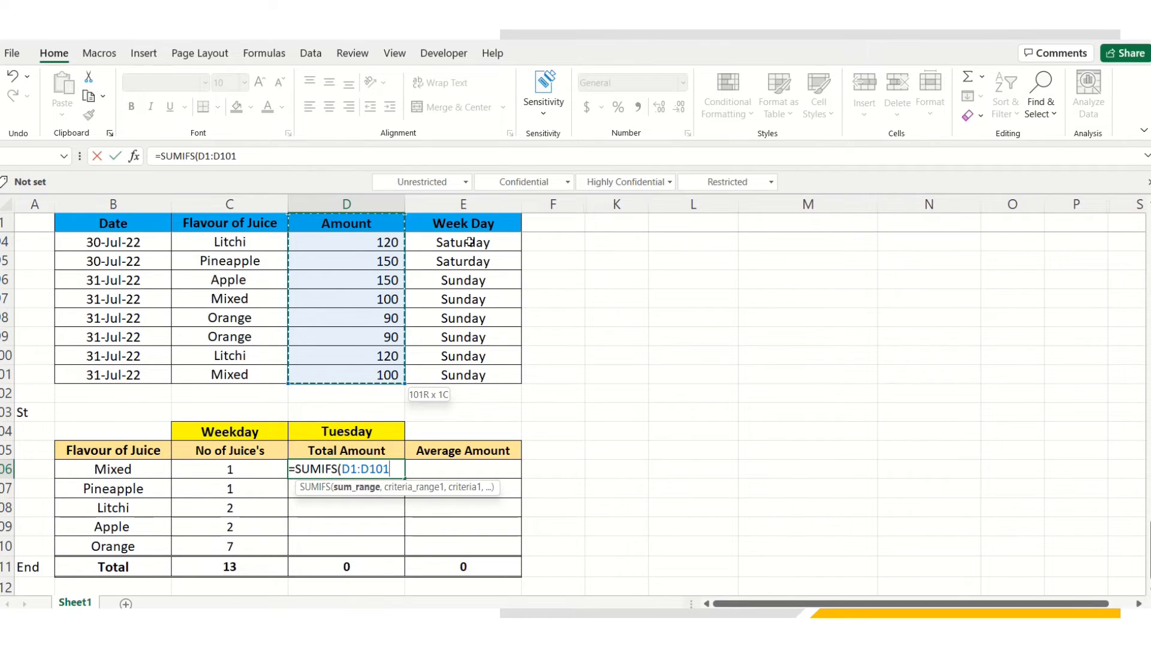
pyautogui.write(',')
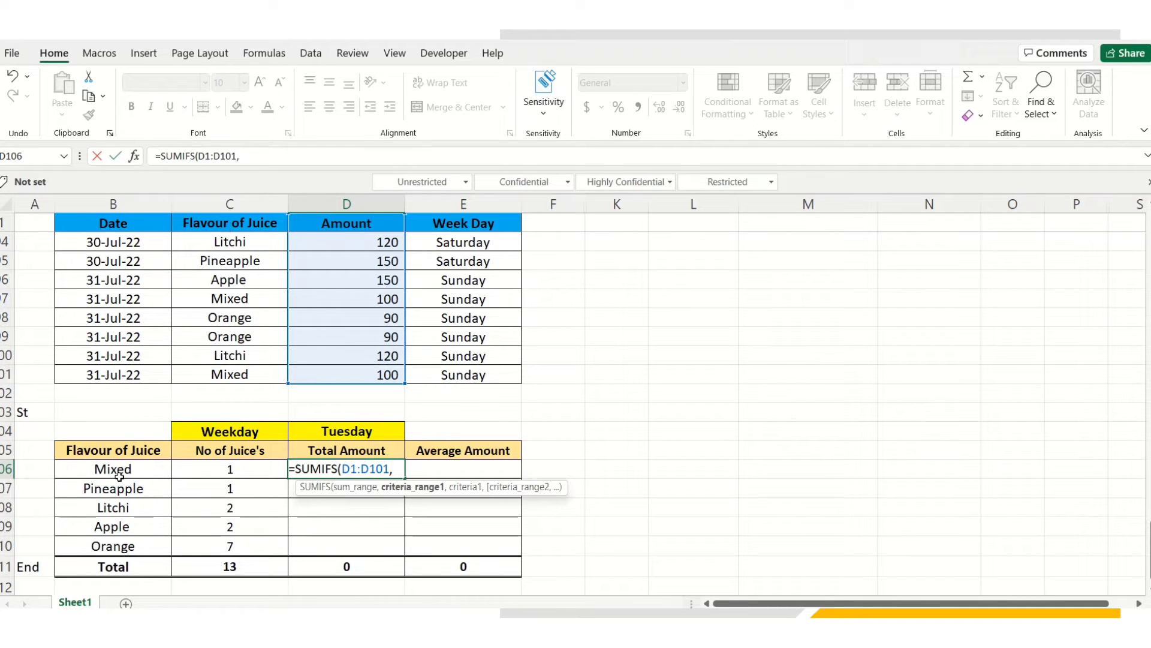
# Add criteria C1:C101 = B106 (Mixed) and E1:E101 = $D$104 (Tuesday), and enter the SUMIFS
pyautogui.click(238, 221)
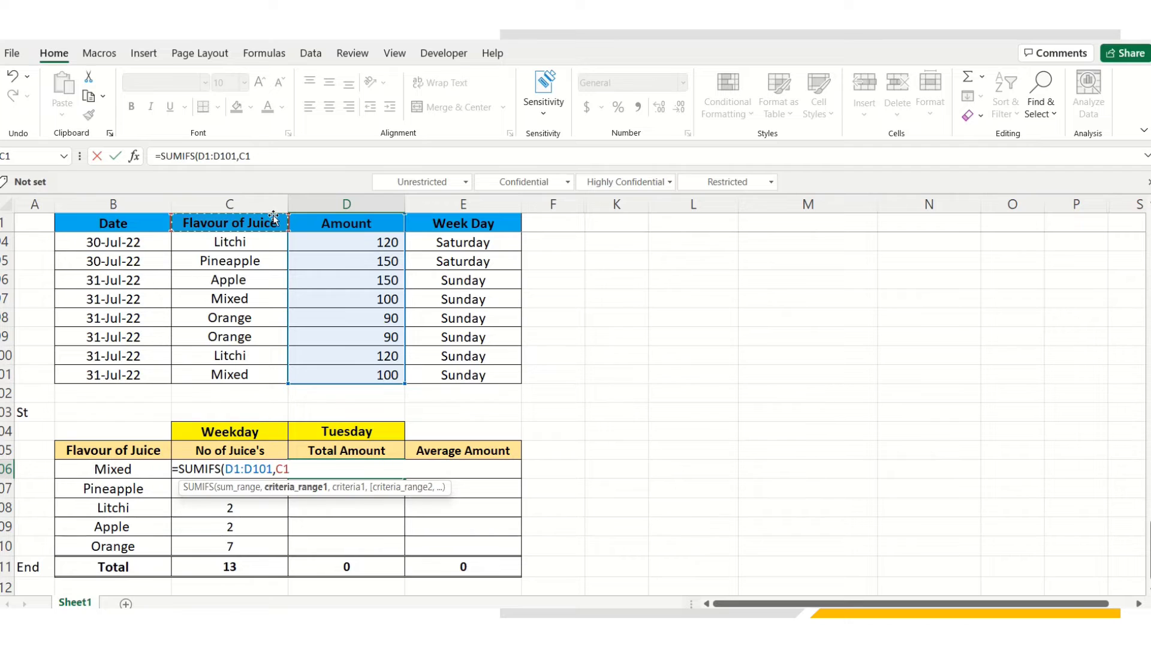
pyautogui.hotkey('ctrl', 'shift', 'Down')
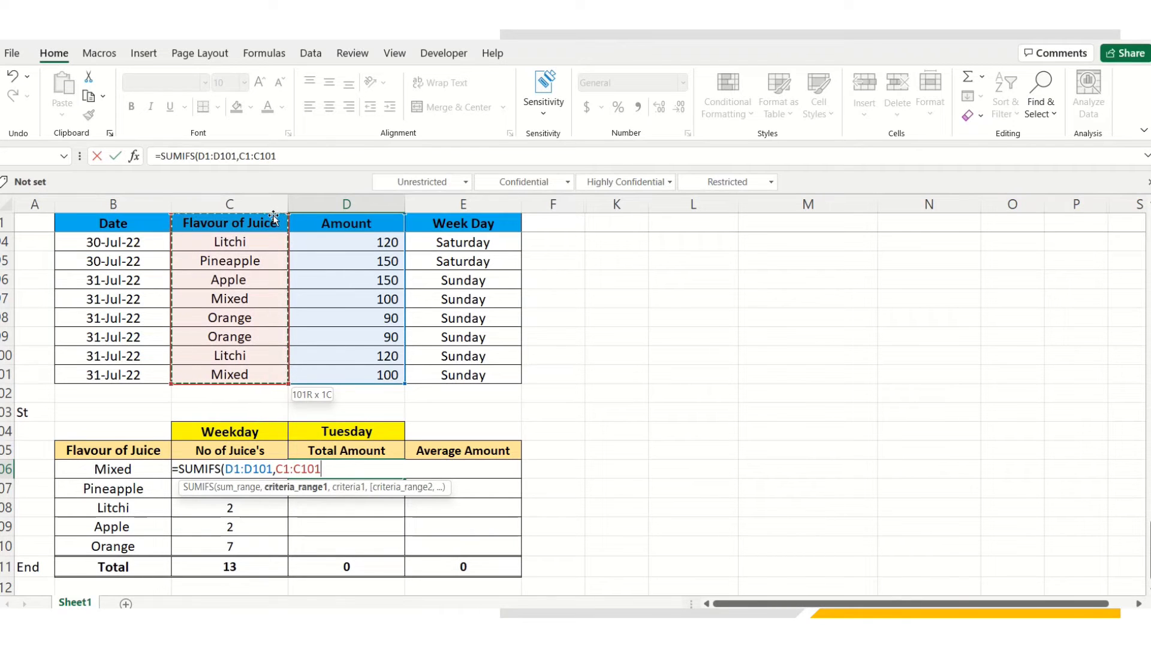
pyautogui.write(',')
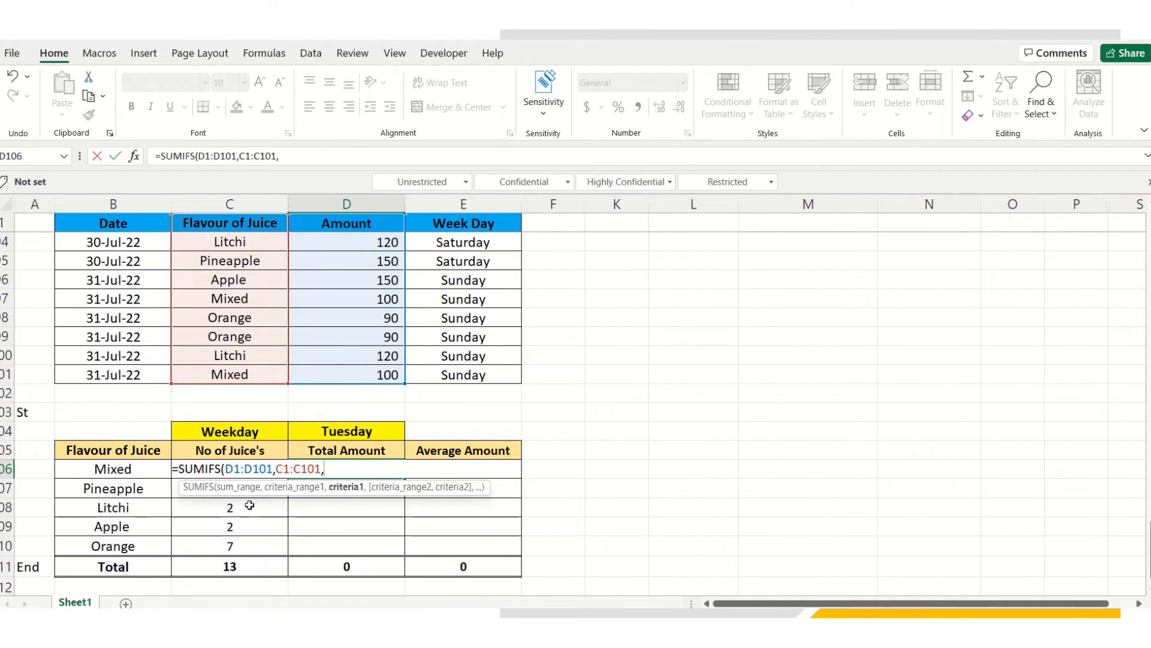
pyautogui.click(123, 469)
pyautogui.write(',')
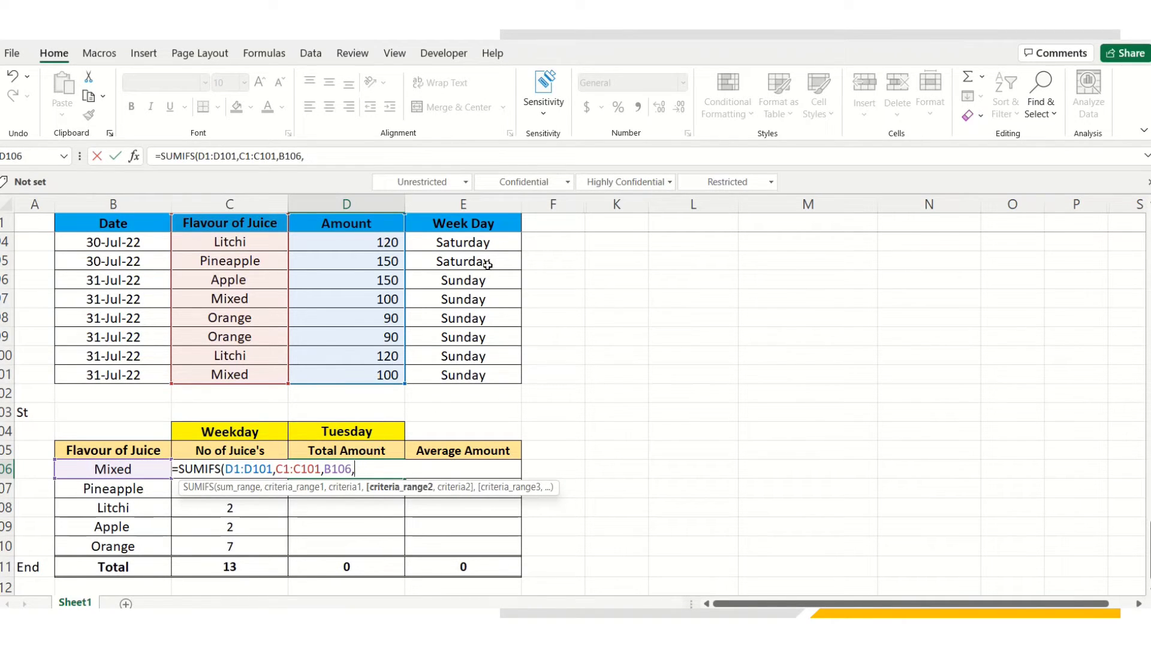
pyautogui.click(472, 220)
pyautogui.hotkey('ctrl', 'shift', 'Down')
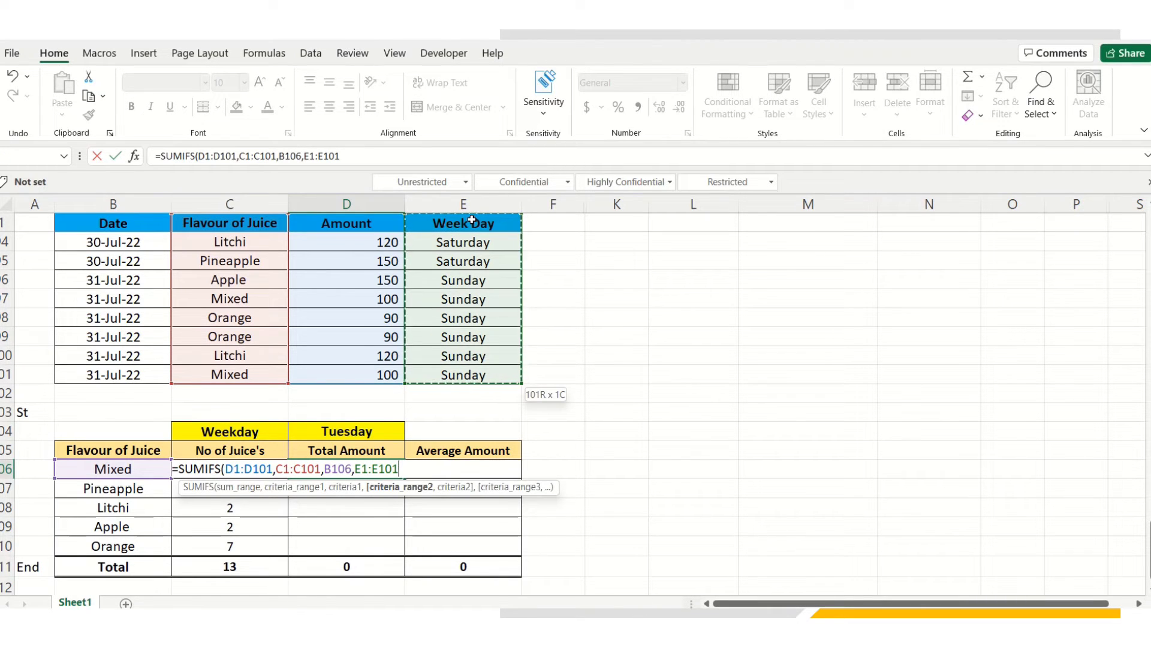
pyautogui.write(',')
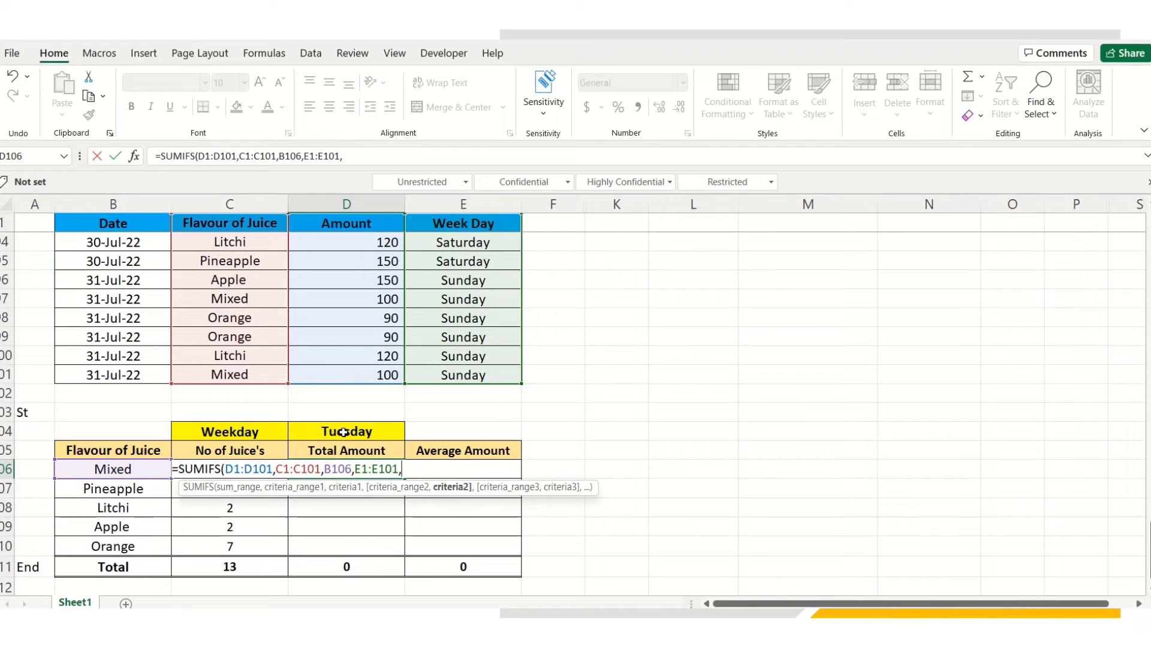
pyautogui.click(345, 432)
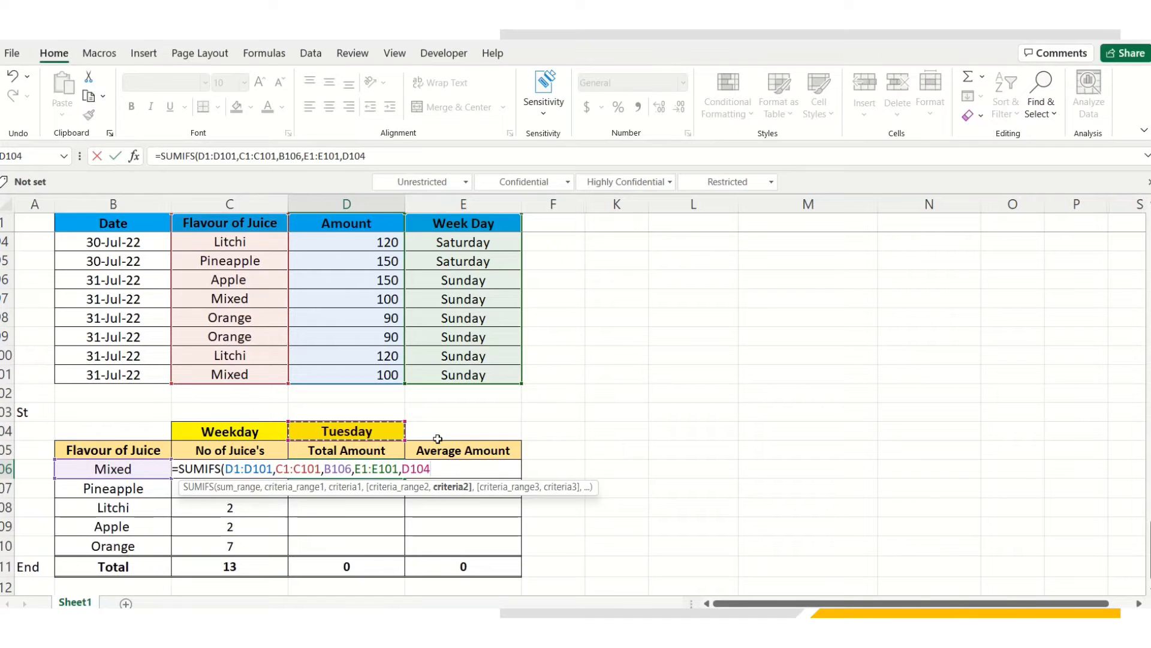
pyautogui.press('F4')
pyautogui.write(')')
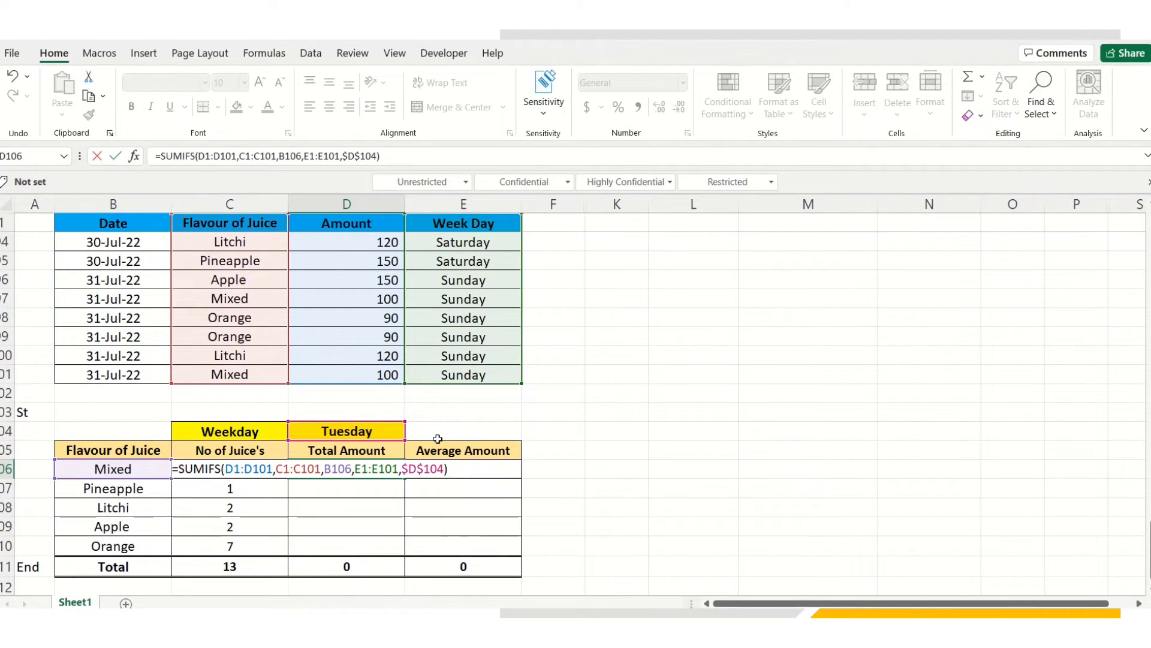
pyautogui.hotkey('ctrl', 'Return')
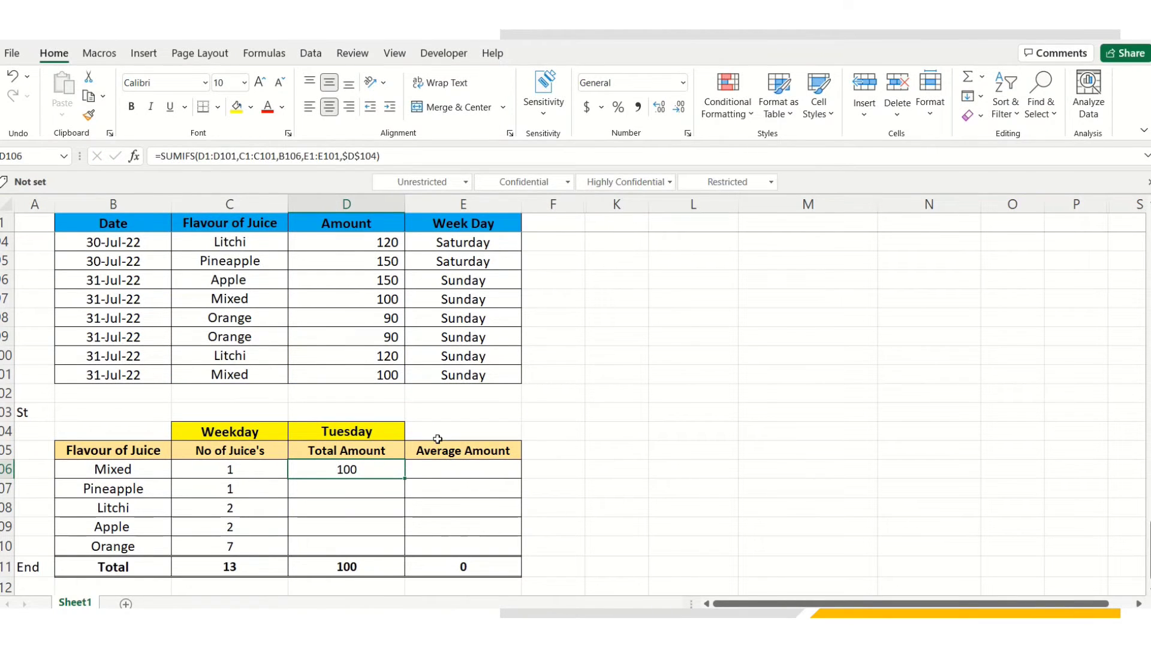
# Copy the SUMIFS formula to D107:D110, giving 150, 240, 300, 630 and total 1420
pyautogui.hotkey('ctrl', 'c')
pyautogui.press('Down')
pyautogui.hotkey('shift', 'Down')
pyautogui.hotkey('shift', 'Down')
pyautogui.hotkey('shift', 'Down')
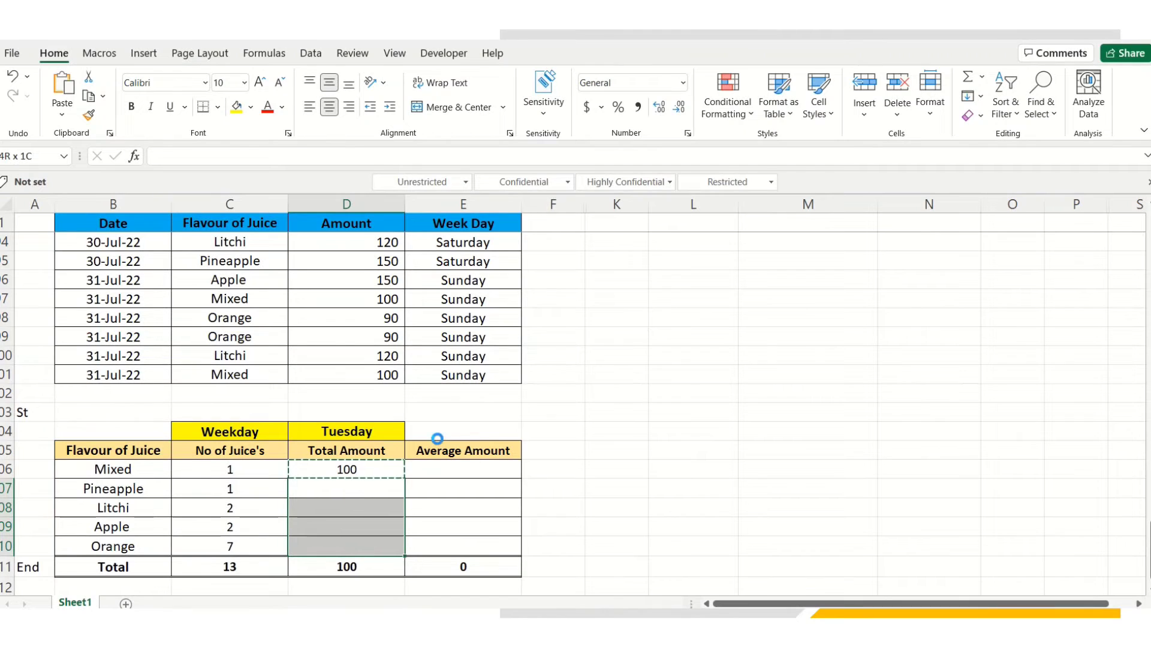
pyautogui.hotkey('ctrl', 'v')
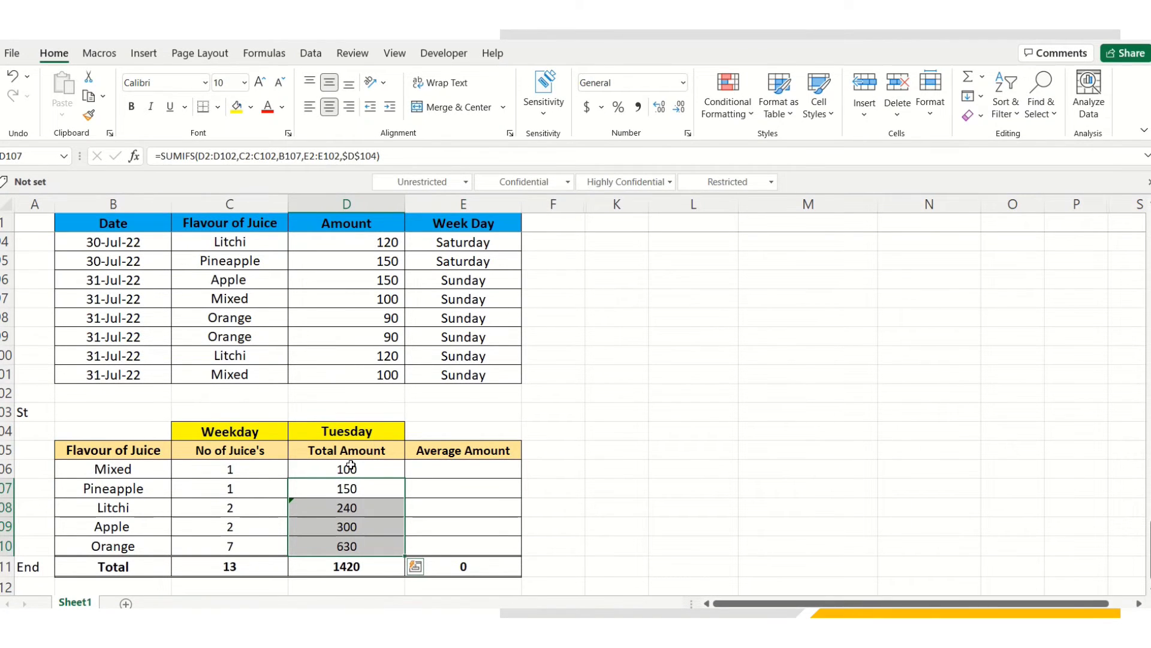
pyautogui.click(349, 469)
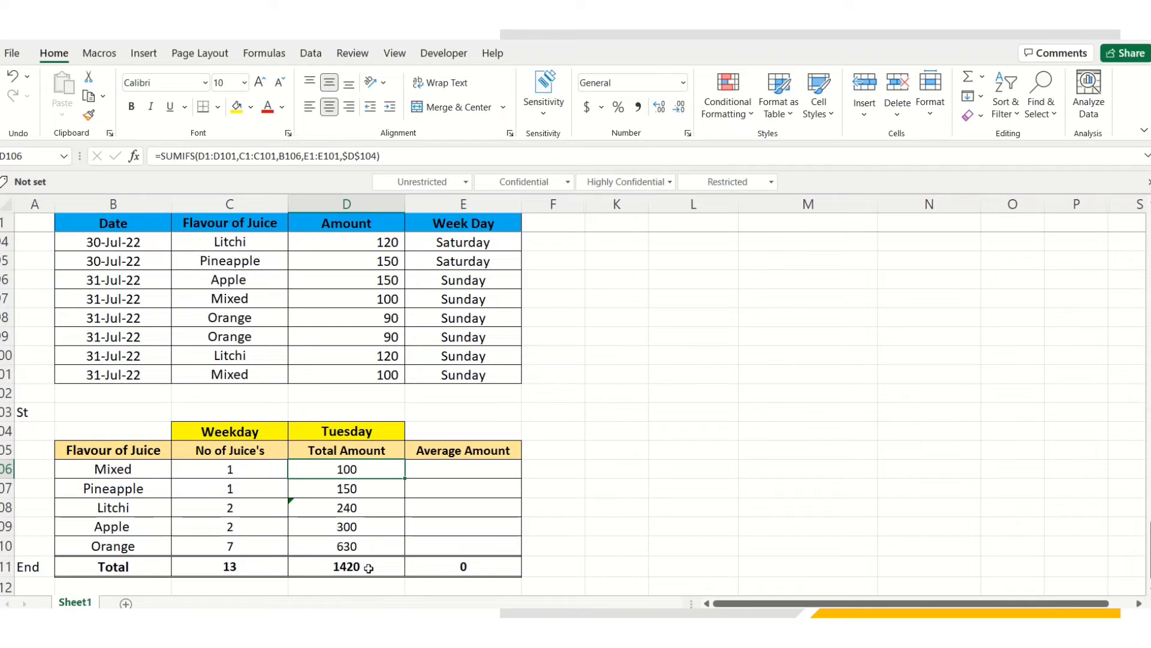
# Start an AVERAGEIFS formula in E106 averaging the Amount range D1:D101
pyautogui.click(464, 467)
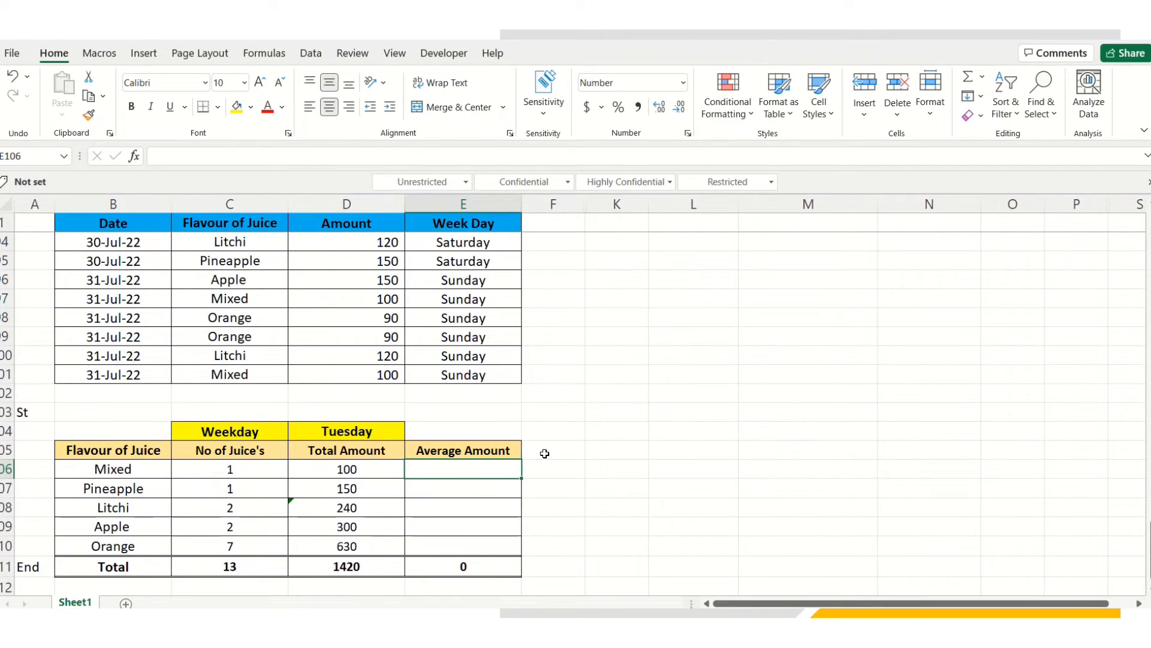
pyautogui.write('=av')
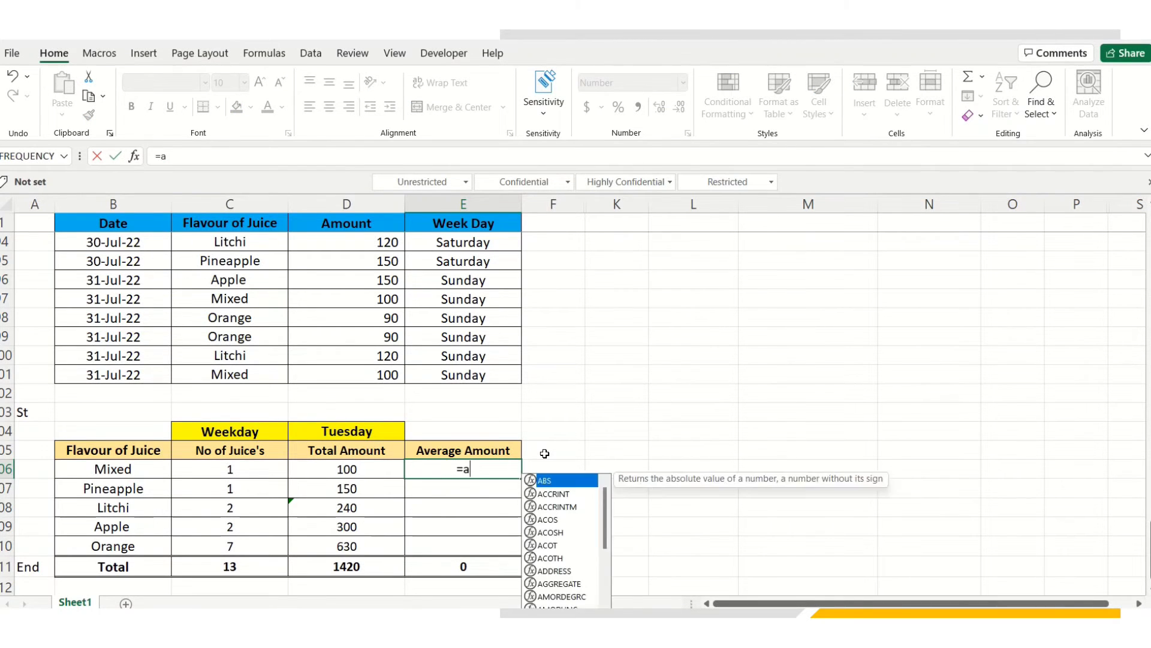
pyautogui.press('Down')
pyautogui.press('Down')
pyautogui.press('Down')
pyautogui.press('Down')
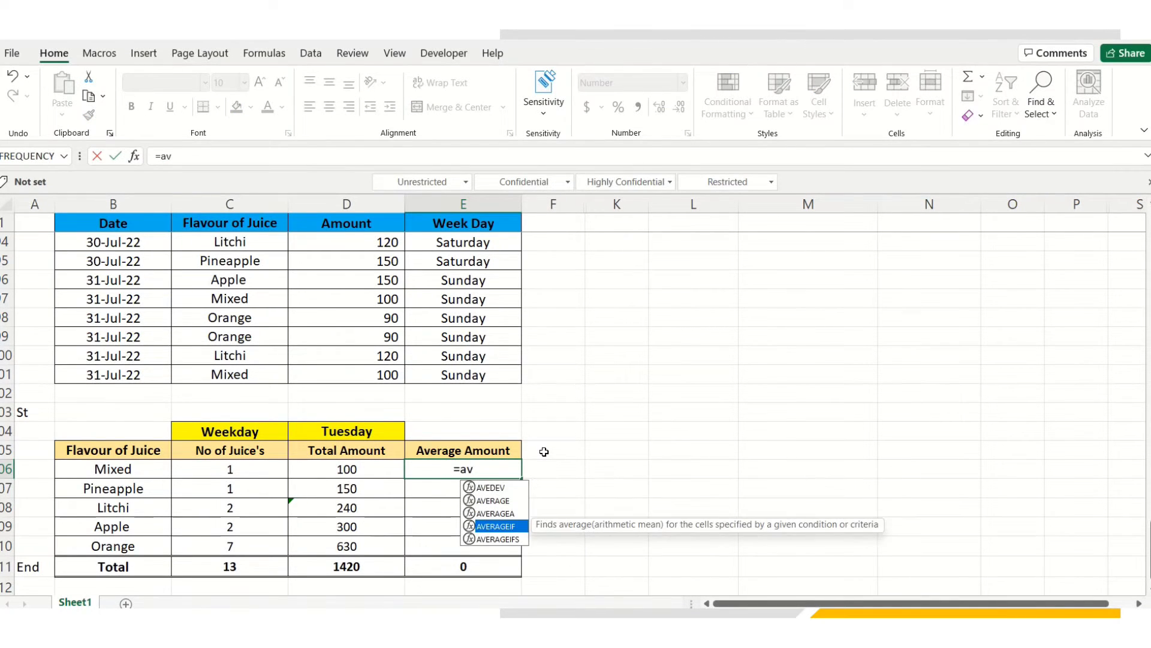
pyautogui.press('Tab')
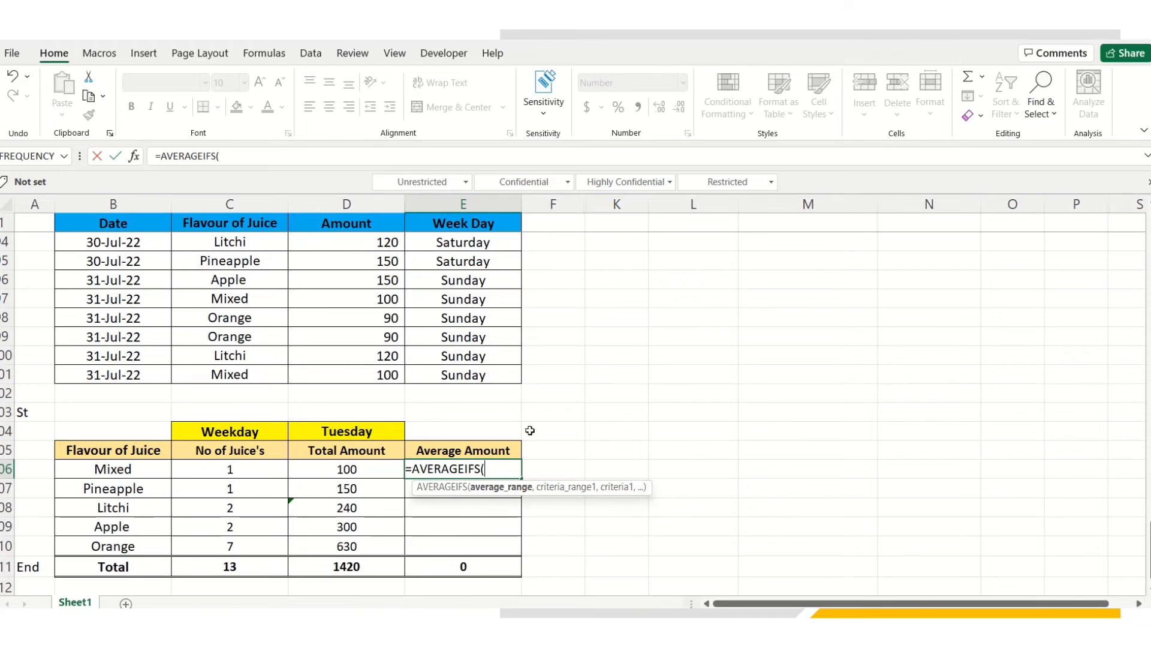
pyautogui.click(364, 221)
pyautogui.hotkey('ctrl', 'shift', 'Down')
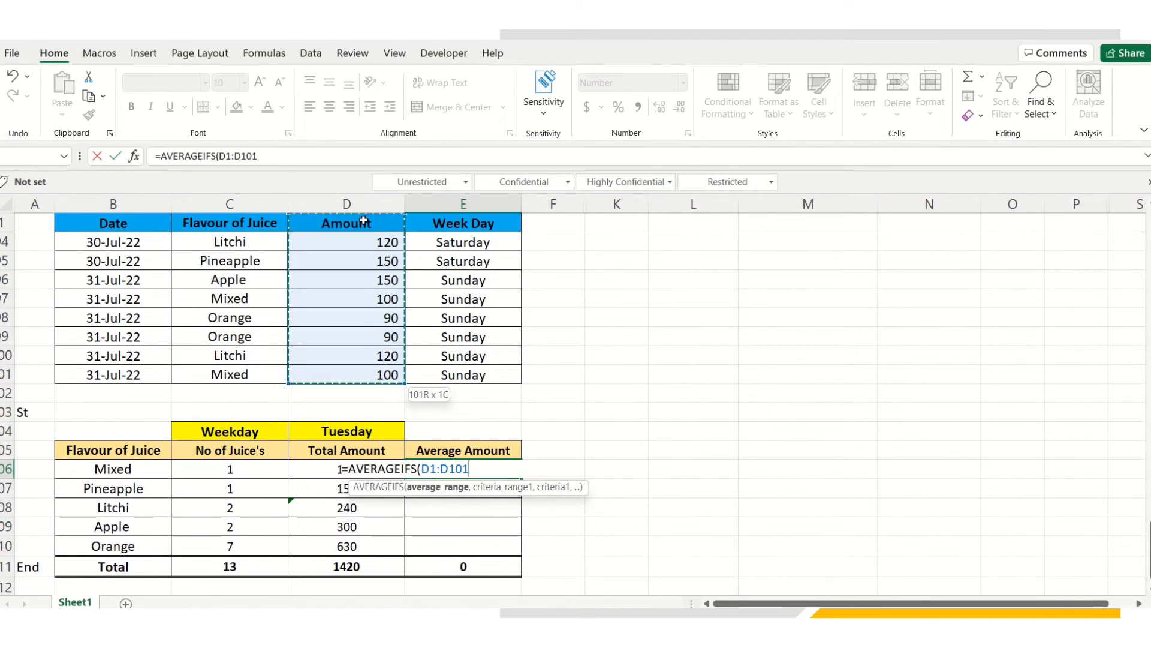
pyautogui.write(',')
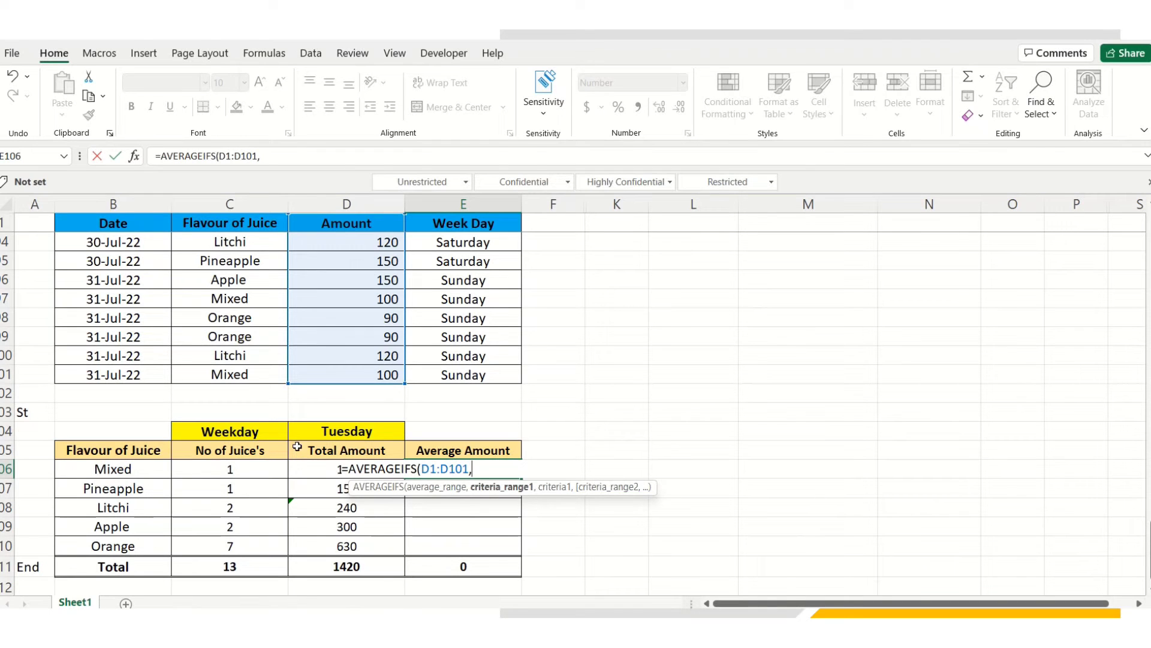
# Add criteria C1:C101 = B106 (Mixed) and E1:E101 = $D$104, entering AVERAGEIFS to show 100
pyautogui.click(234, 222)
pyautogui.hotkey('ctrl', 'shift', 'Down')
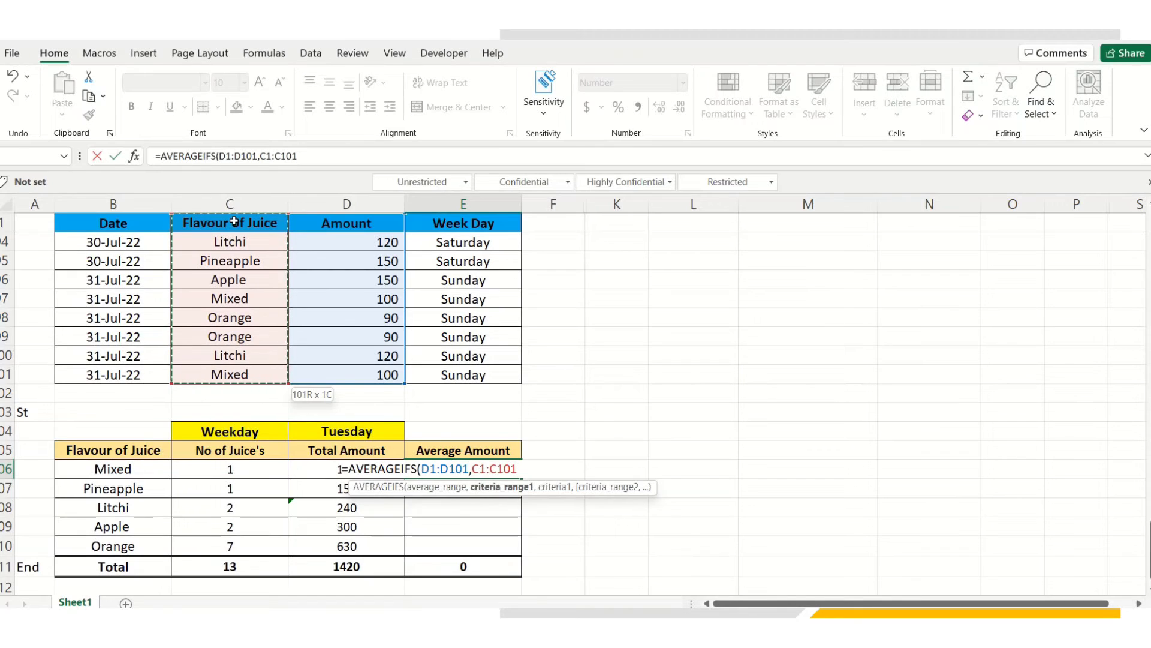
pyautogui.write(',')
pyautogui.click(122, 468)
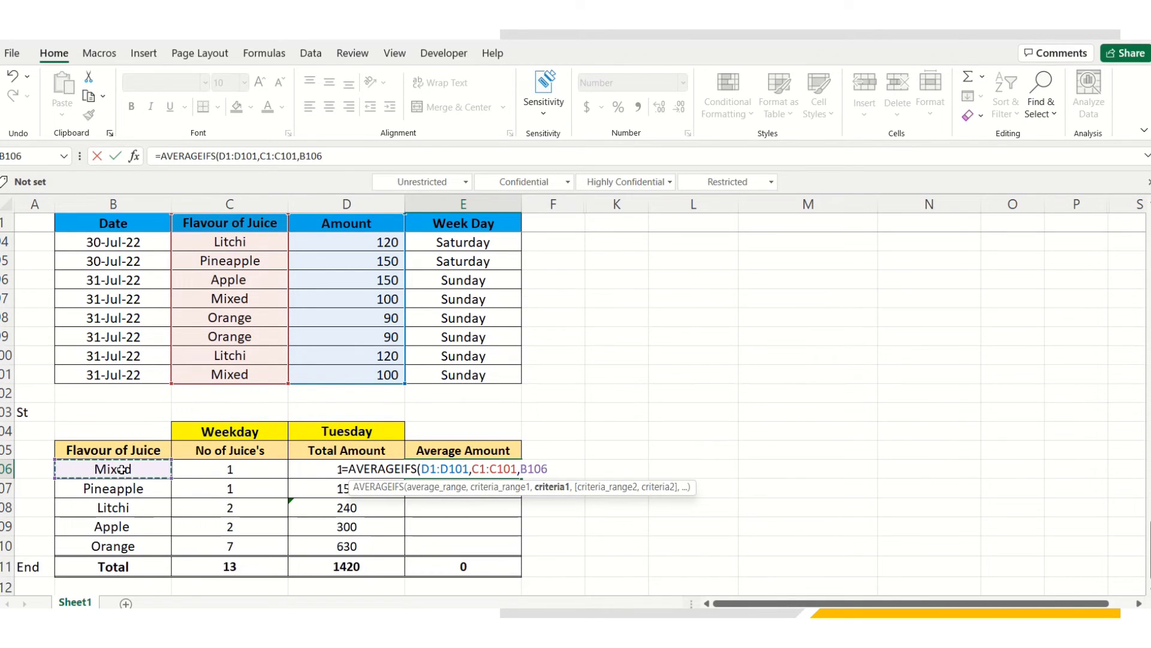
pyautogui.write(',')
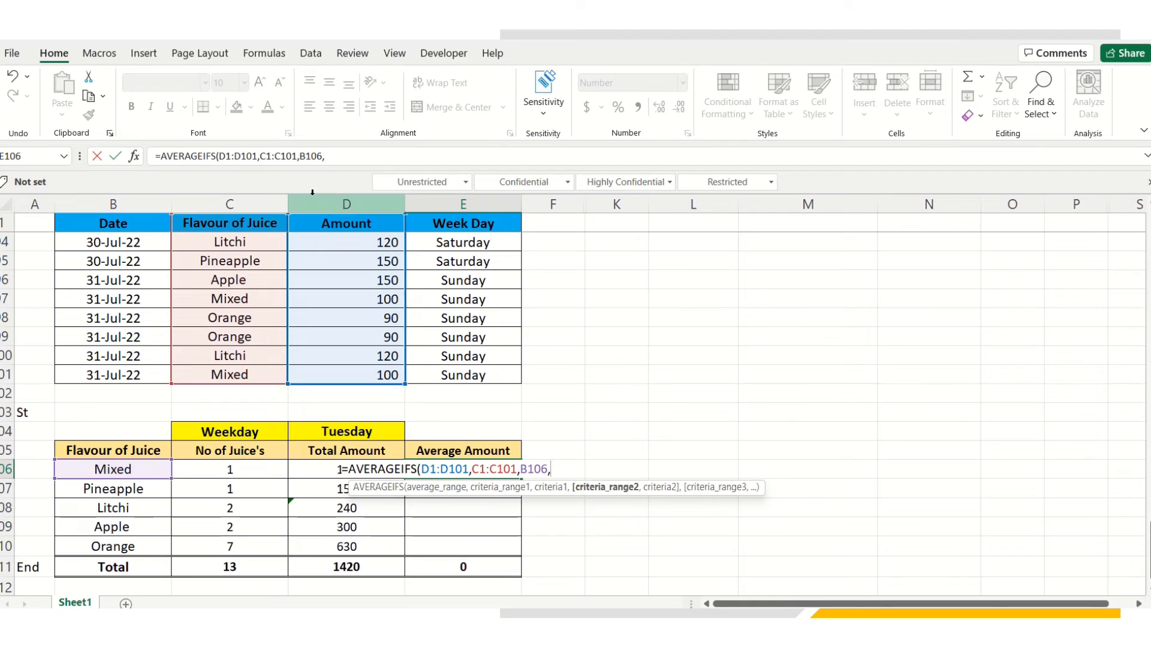
pyautogui.click(349, 157)
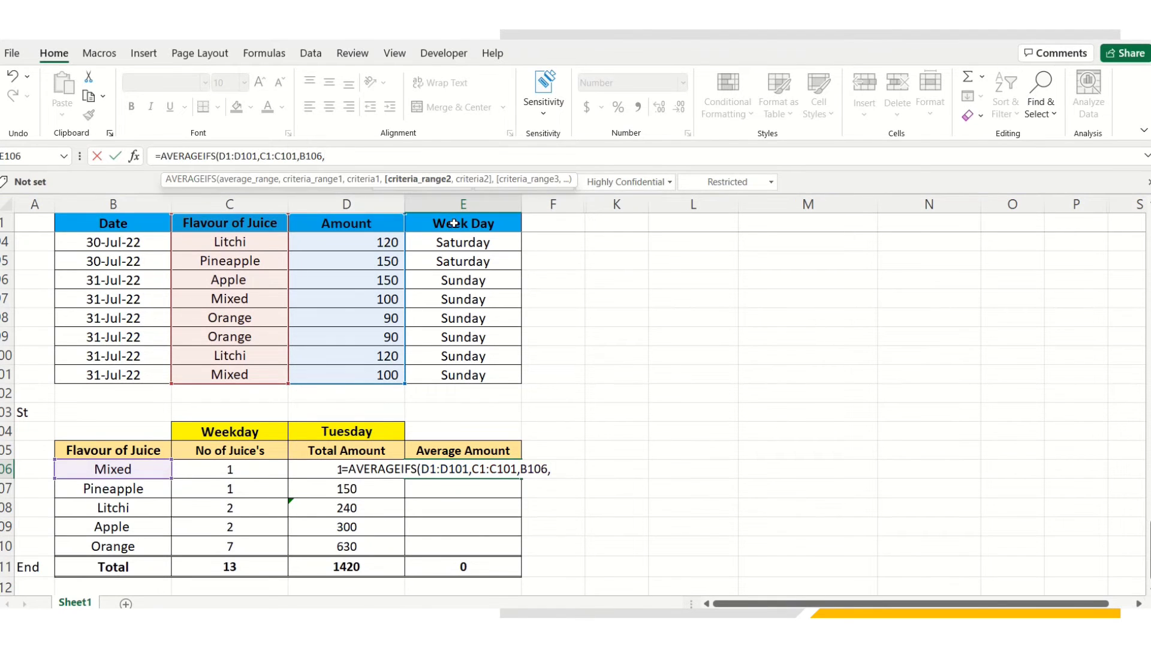
pyautogui.click(475, 224)
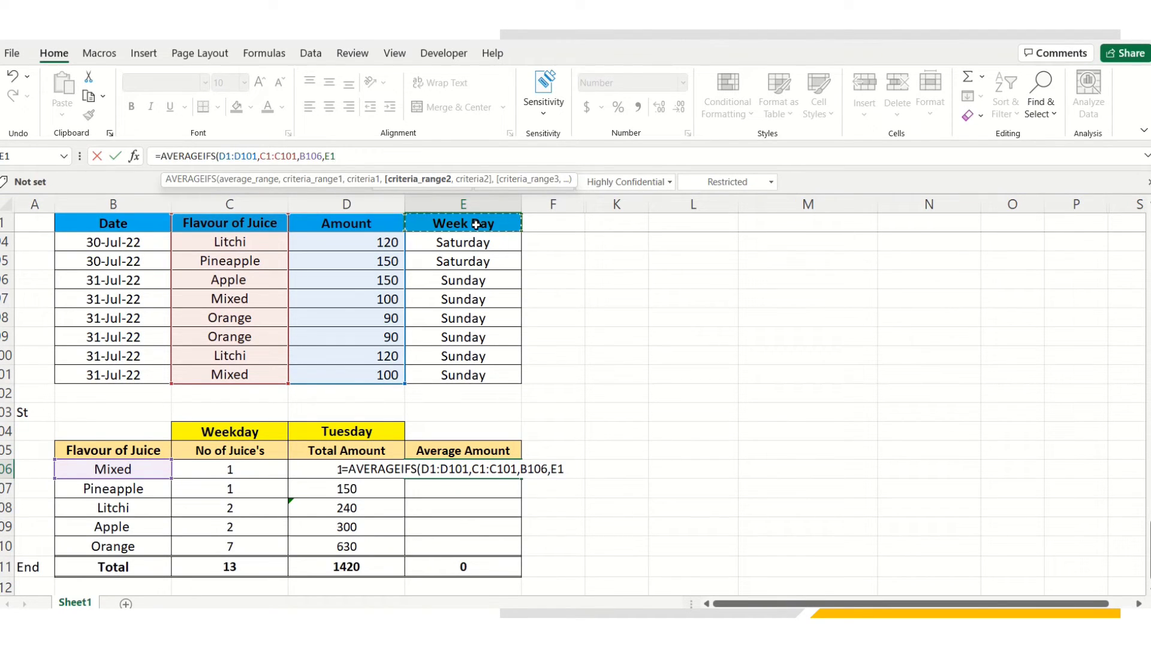
pyautogui.hotkey('ctrl', 'shift', 'Down')
pyautogui.write(',')
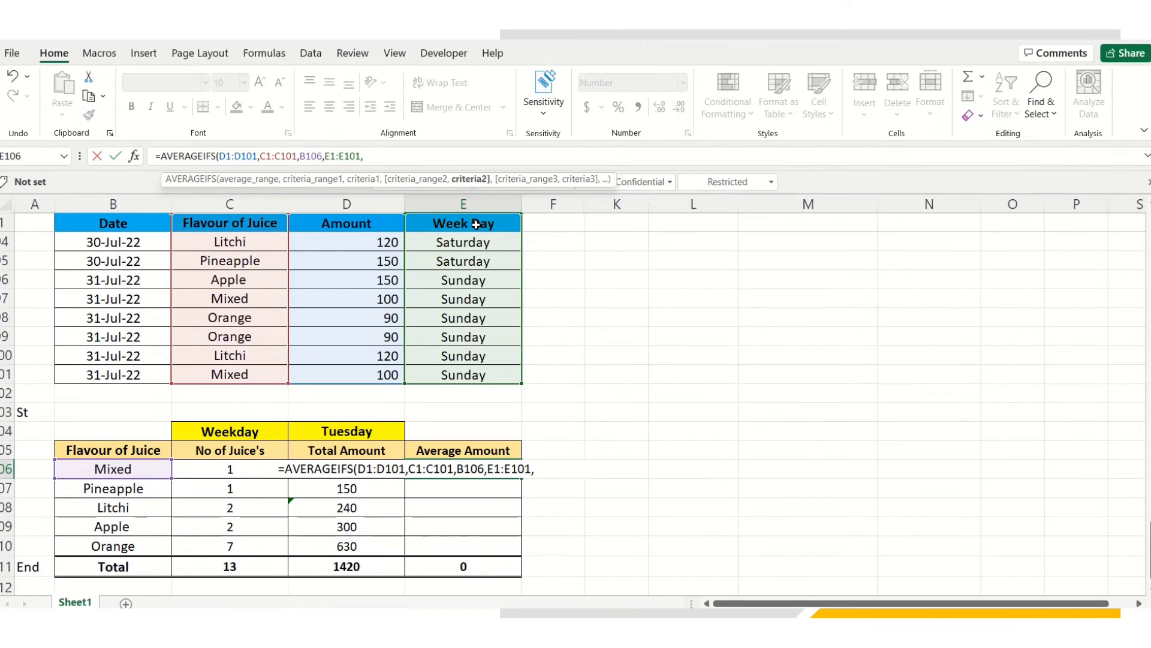
pyautogui.click(347, 433)
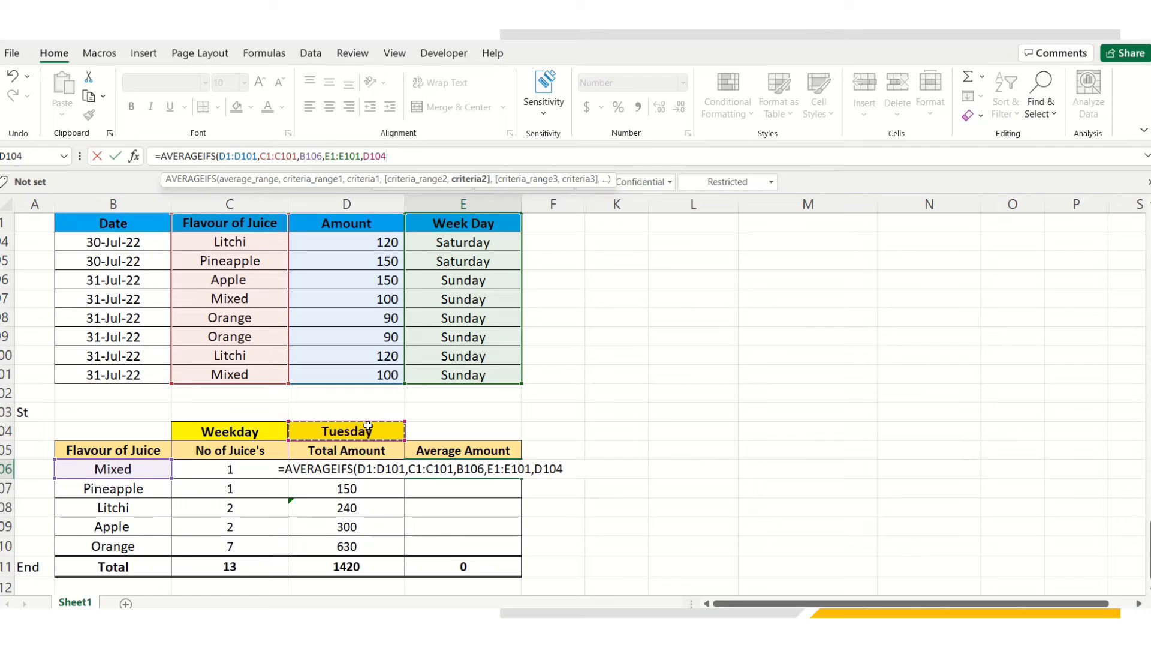
pyautogui.press('F4')
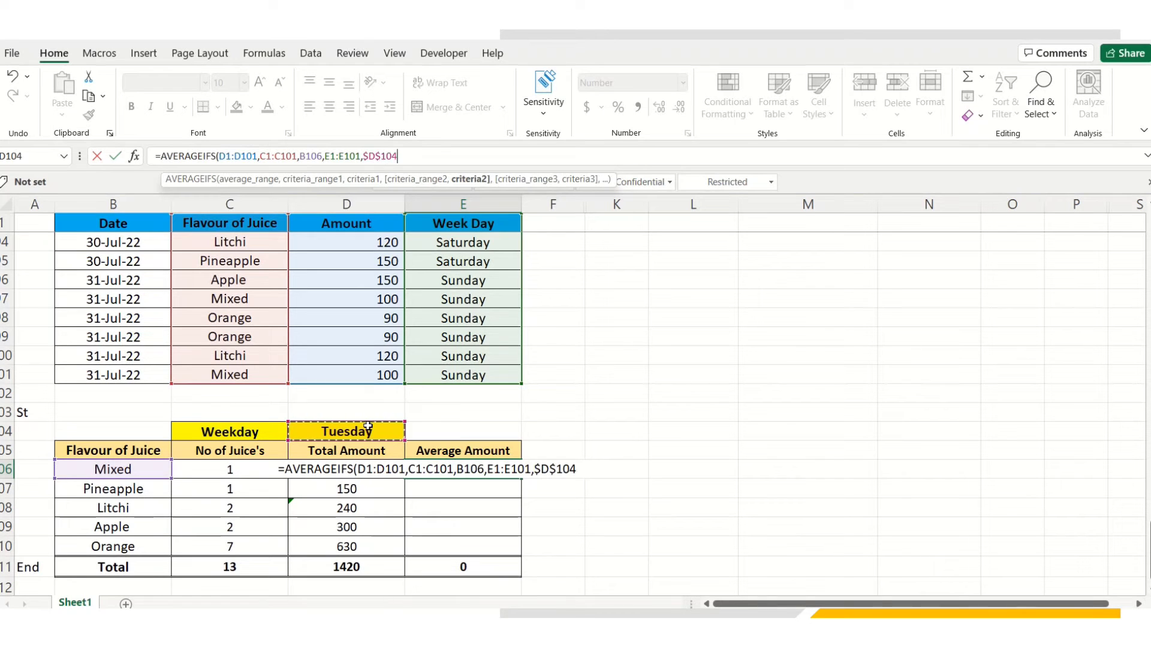
pyautogui.write(')')
pyautogui.press('Return')
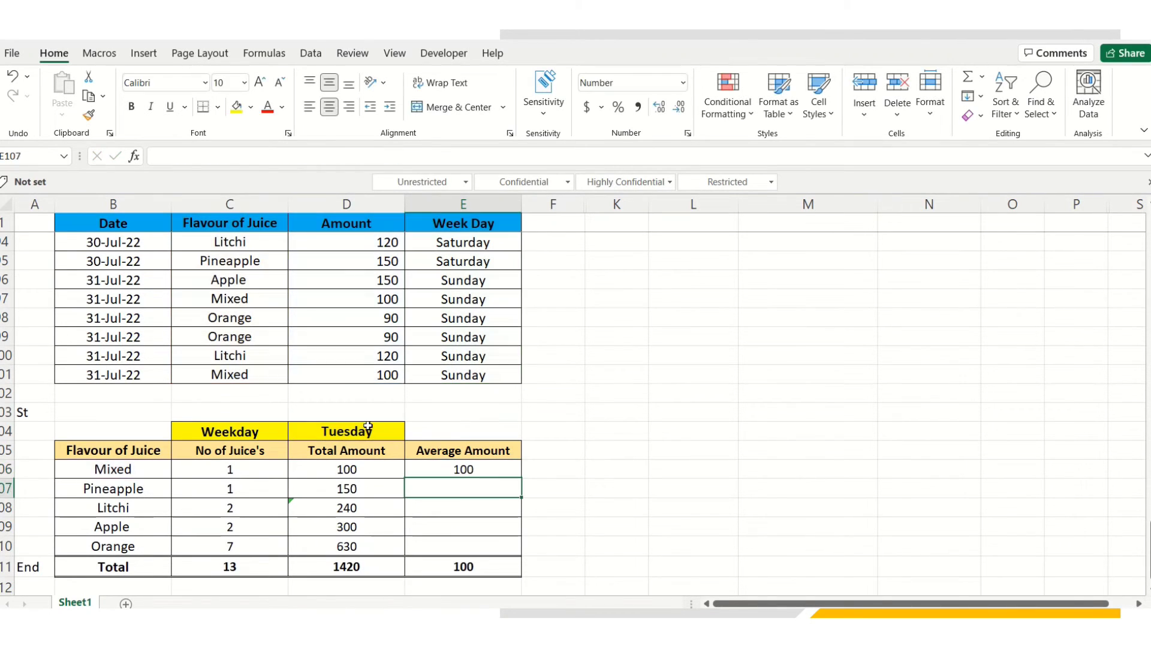
# Copy the AVERAGEIFS formula to E107:E110, giving 150, 120, 150 and 90
pyautogui.press('Up')
pyautogui.hotkey('ctrl', 'c')
pyautogui.hotkey('shift', 'Down')
pyautogui.hotkey('shift', 'Down')
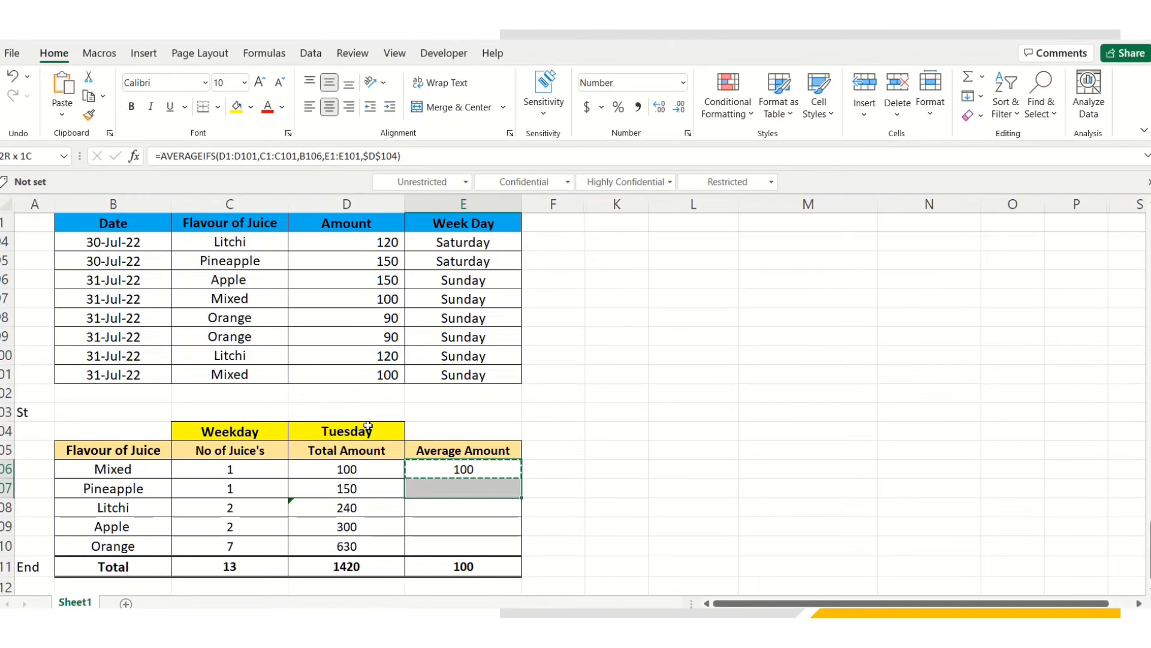
pyautogui.hotkey('shift', 'Down')
pyautogui.hotkey('shift', 'Down')
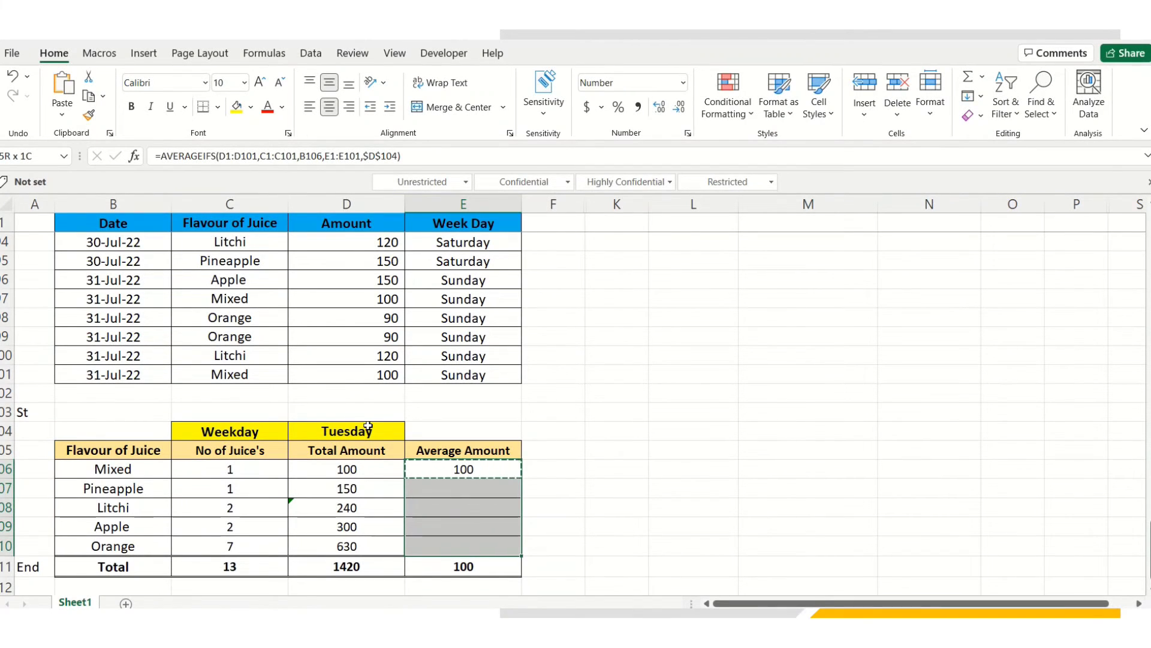
pyautogui.hotkey('ctrl', 'v')
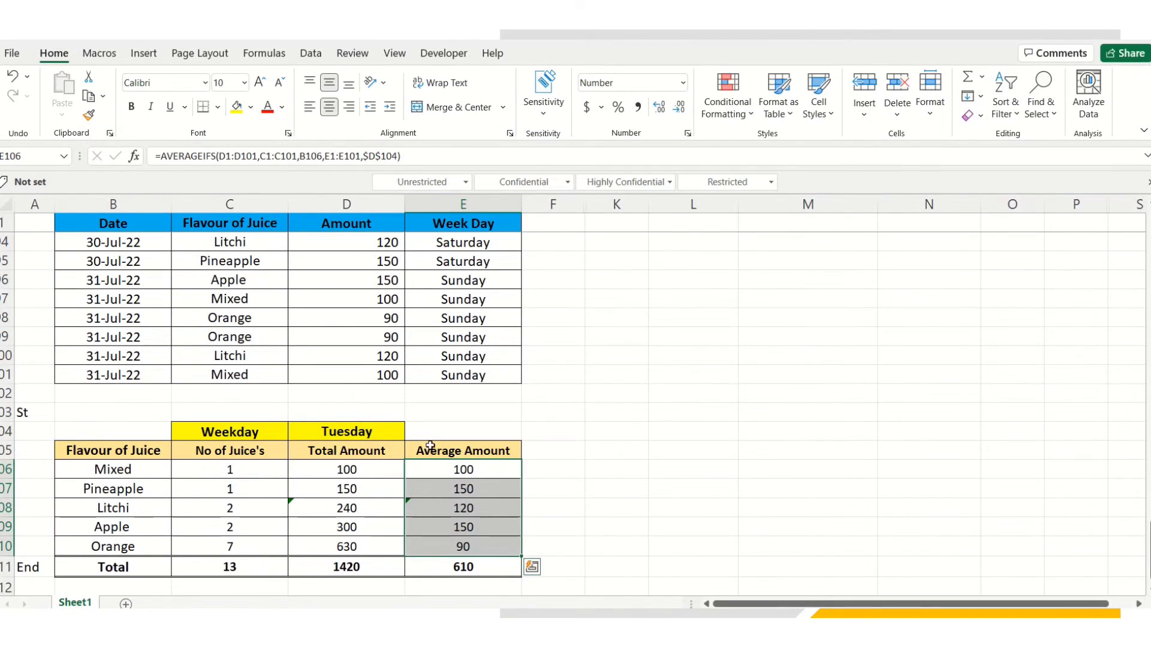
pyautogui.click(567, 464)
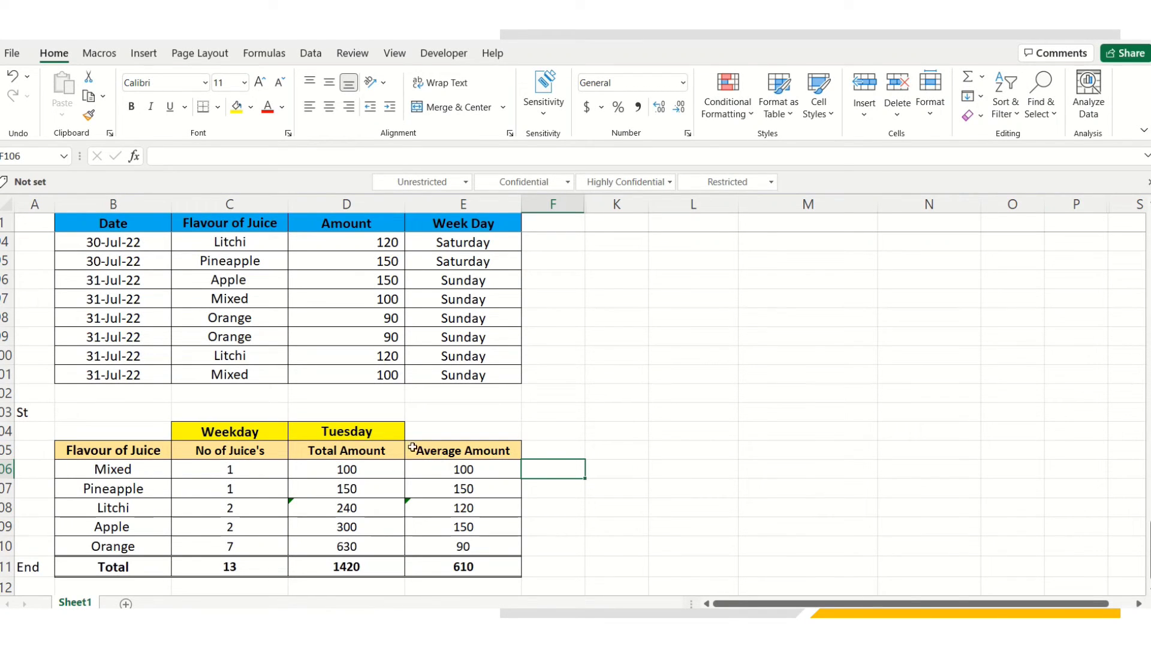
pyautogui.click(341, 431)
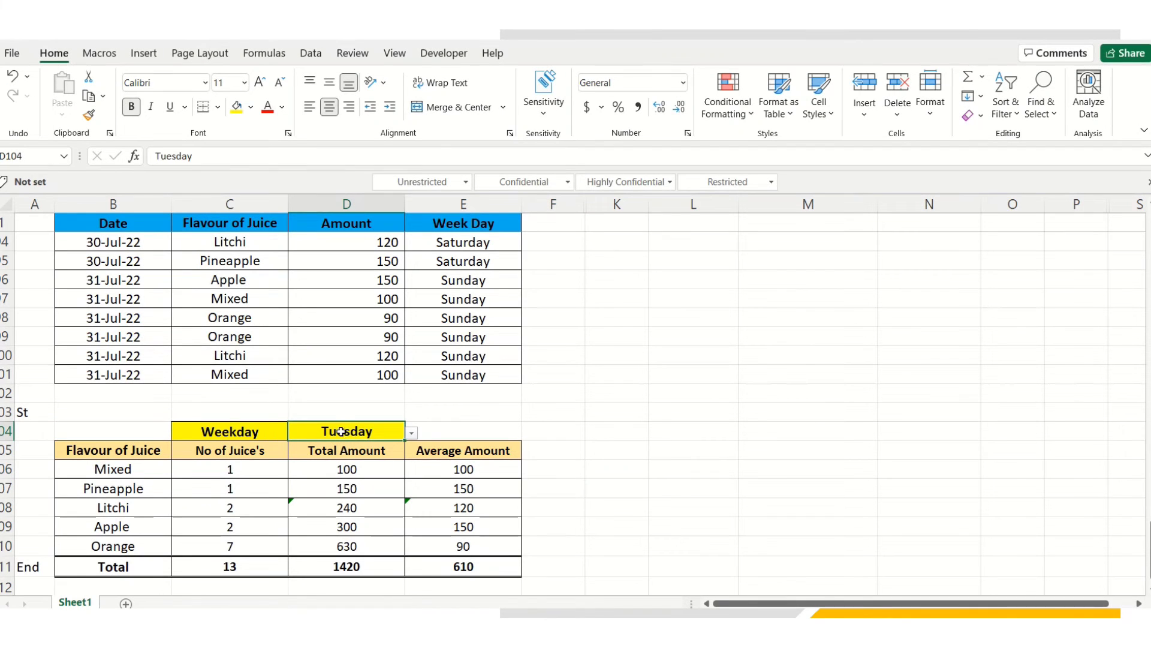
# Switch the D104 weekday dropdown to Sunday, then to Friday, so counts total 11
pyautogui.click(412, 433)
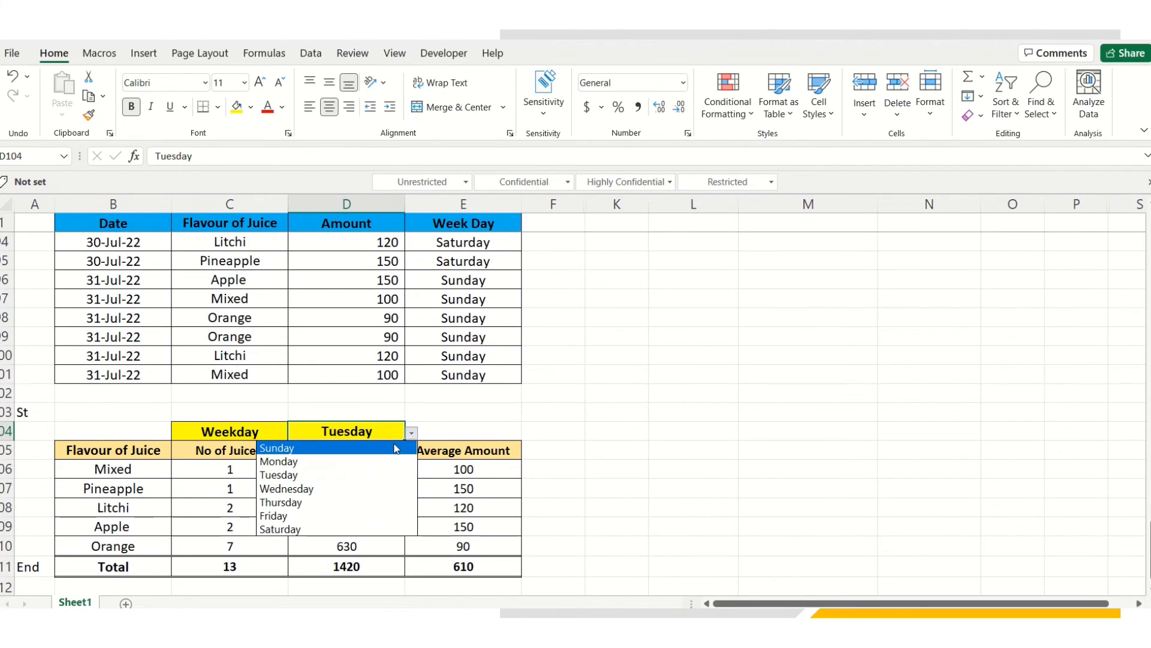
pyautogui.click(310, 451)
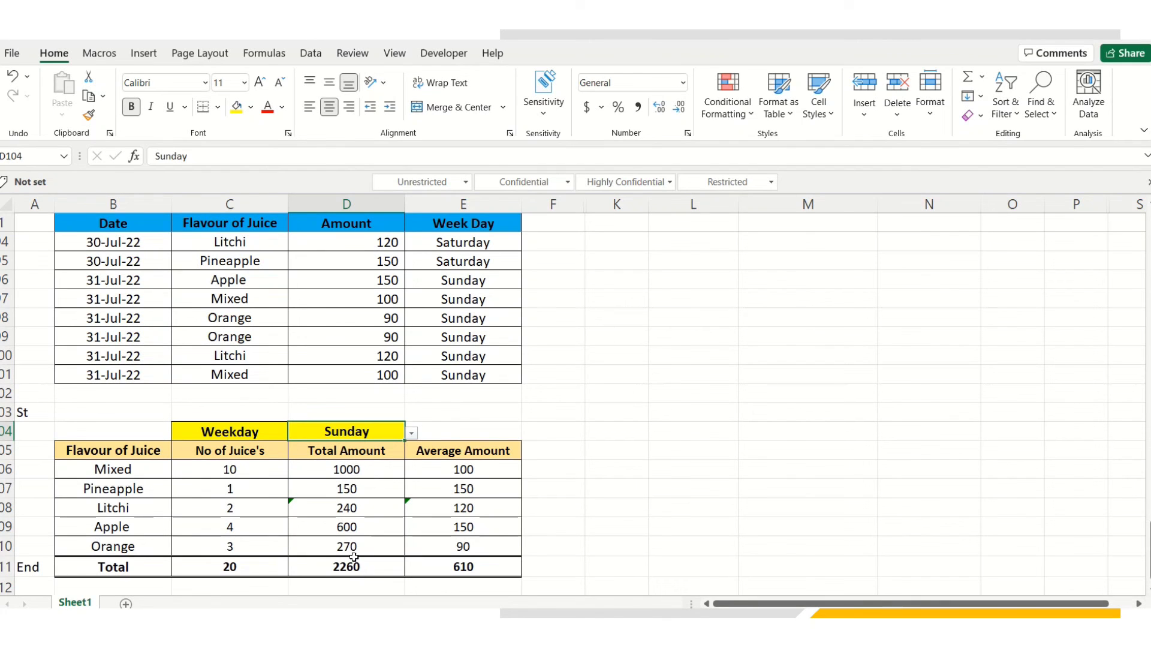
pyautogui.click(412, 434)
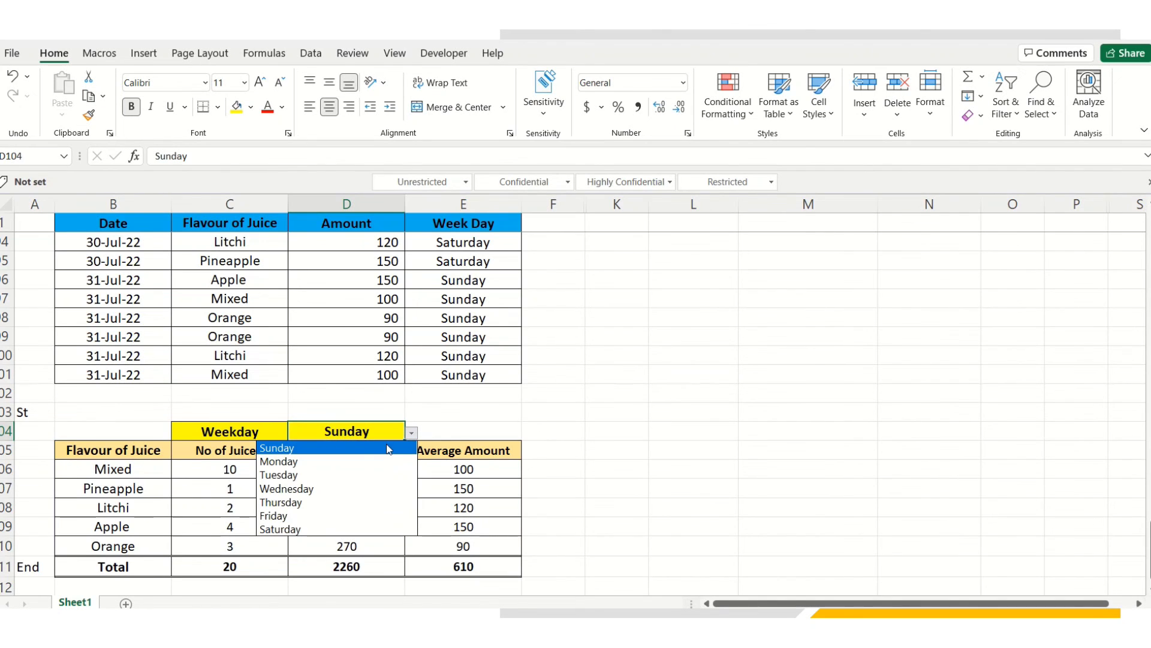
pyautogui.click(336, 517)
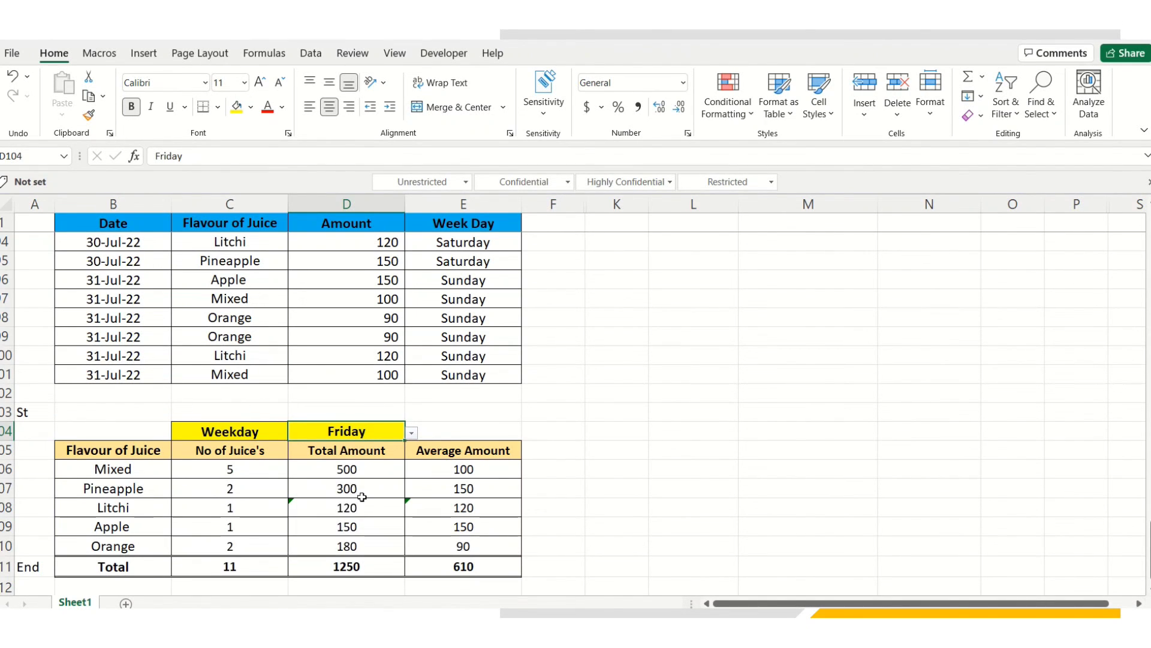